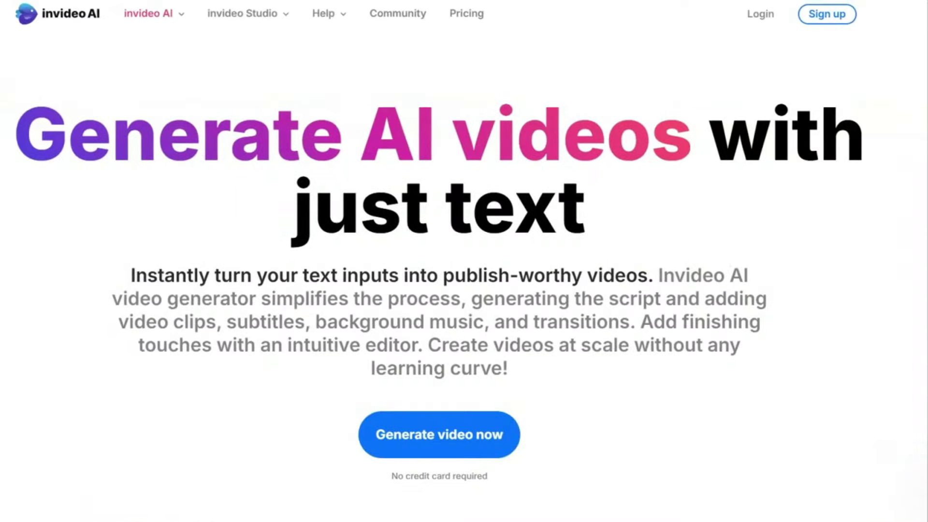
Choose AI login under the invideo AI menu to sign in to the video generator, not invideo Studio.
{"action": "mouse_move", "coordinate": [166, 25]}
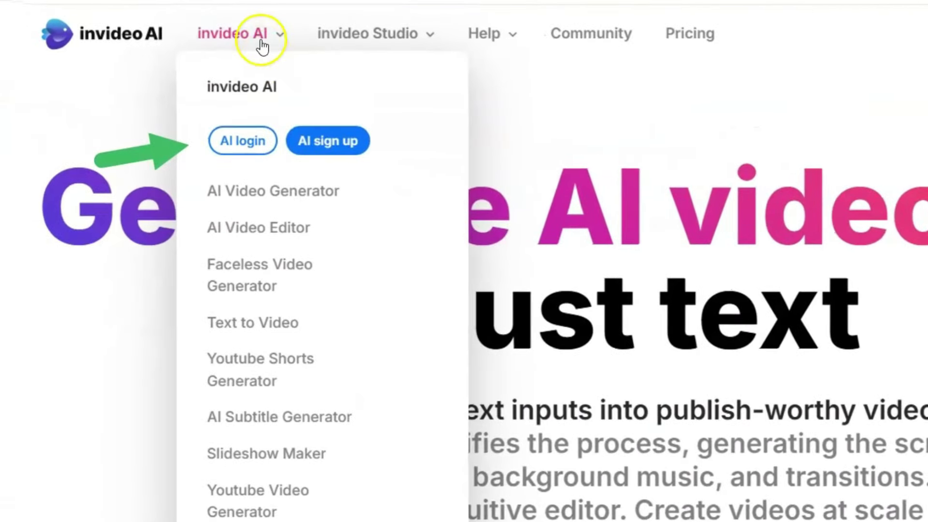
{"action": "mouse_move", "coordinate": [389, 42]}
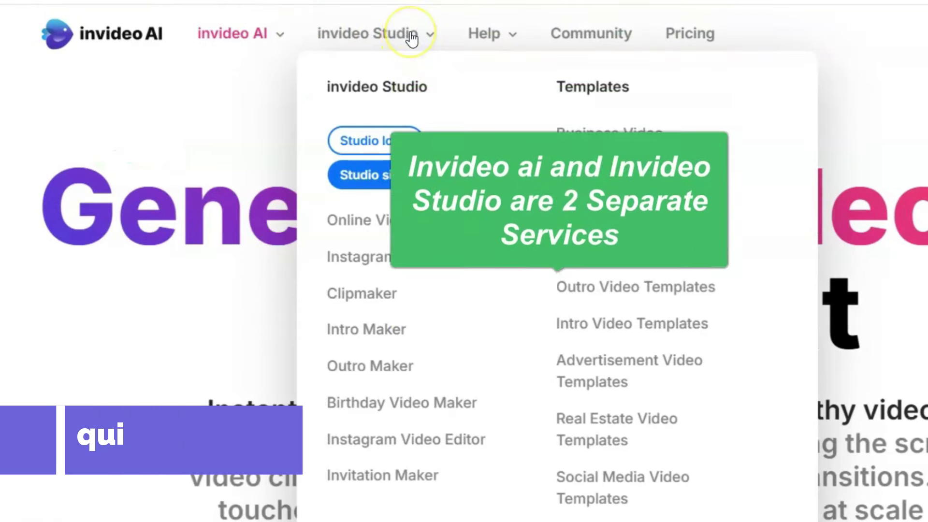
{"action": "mouse_move", "coordinate": [259, 44]}
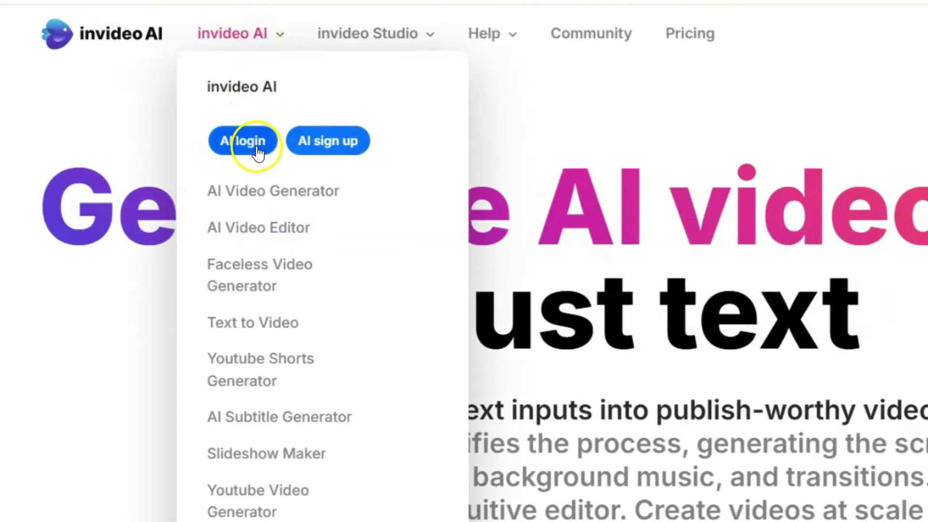
{"action": "left_click", "coordinate": [260, 147]}
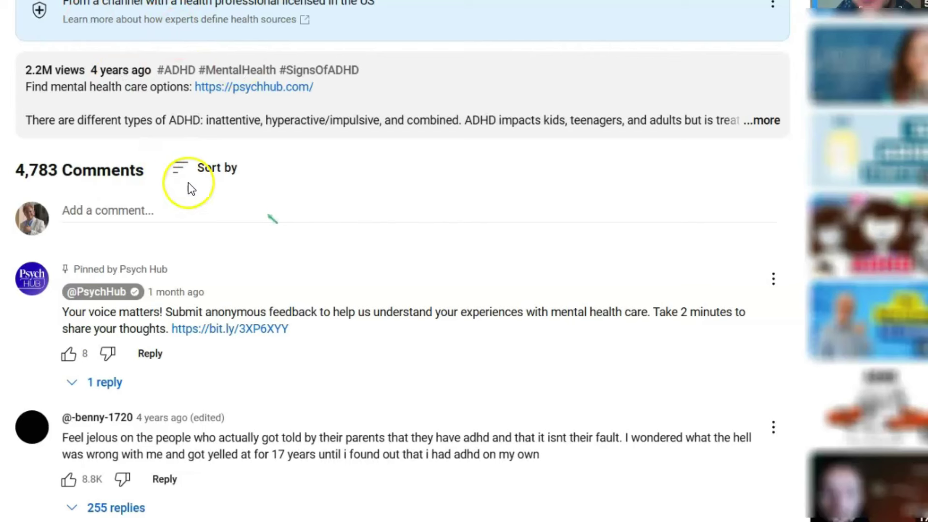
Sort the What is ADHD? video's comments by Top comments and scroll down to read them.
{"action": "left_click", "coordinate": [181, 167]}
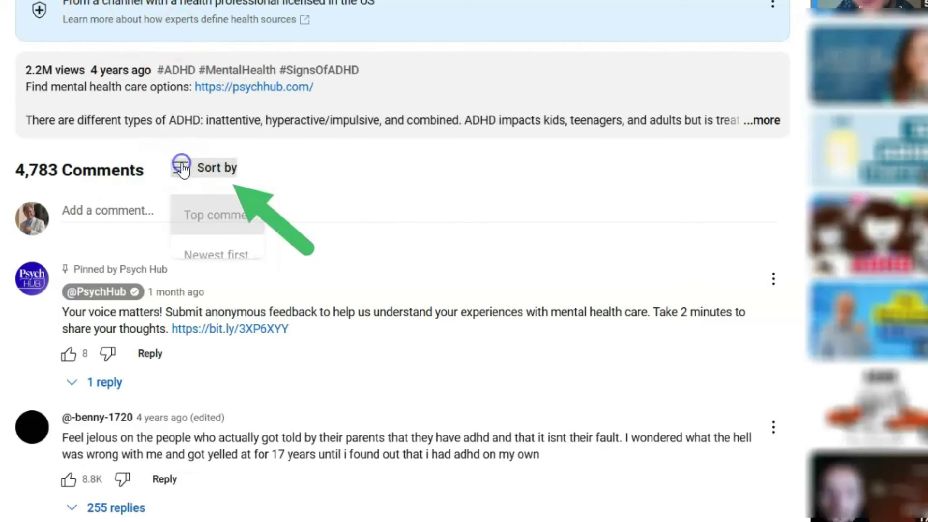
{"action": "left_click", "coordinate": [232, 226]}
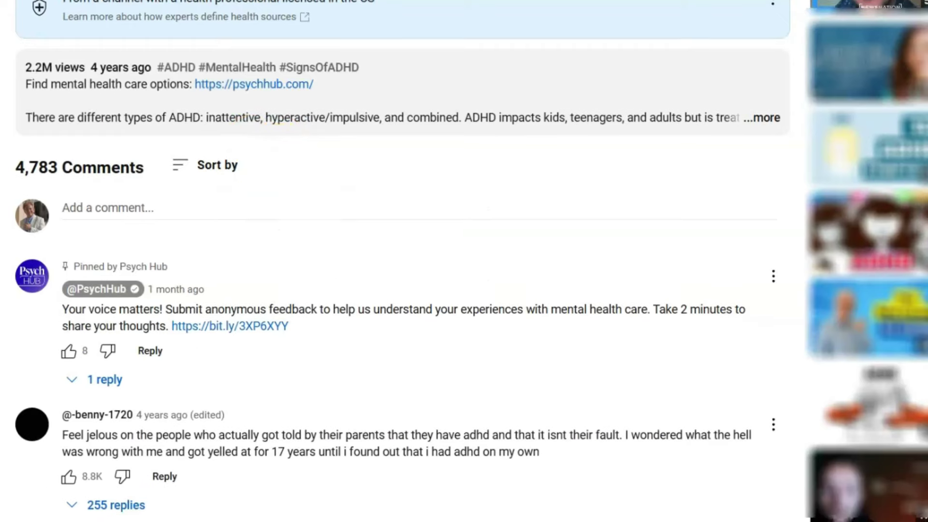
{"action": "scroll", "coordinate": [300, 112], "scroll_direction": "down", "scroll_amount": 5}
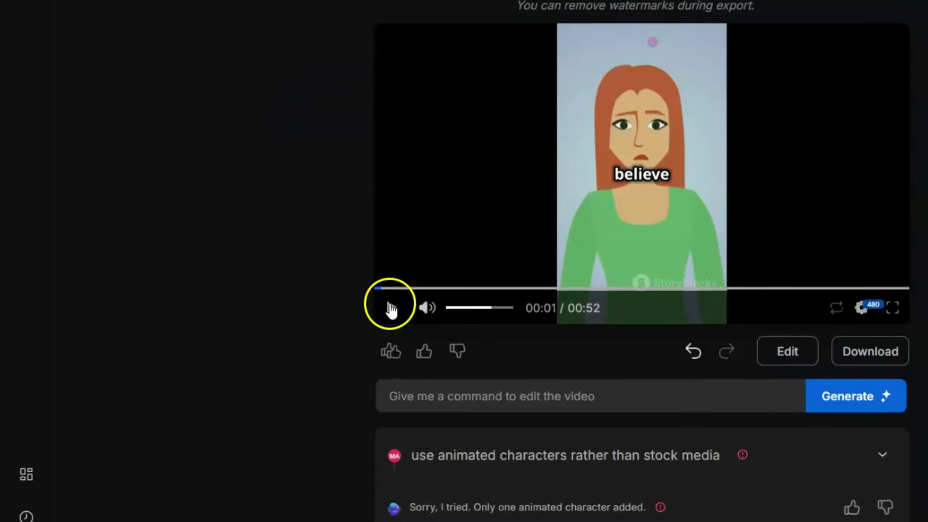
Play the ADHD short and skip ahead to its DPS Health and Wellness shoutout ending.
{"action": "left_click", "coordinate": [392, 308]}
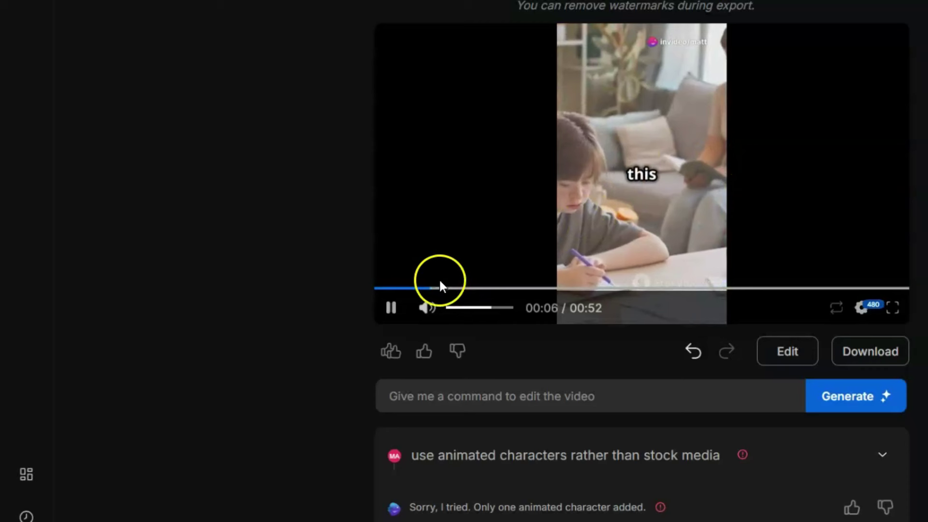
{"action": "left_click", "coordinate": [392, 308]}
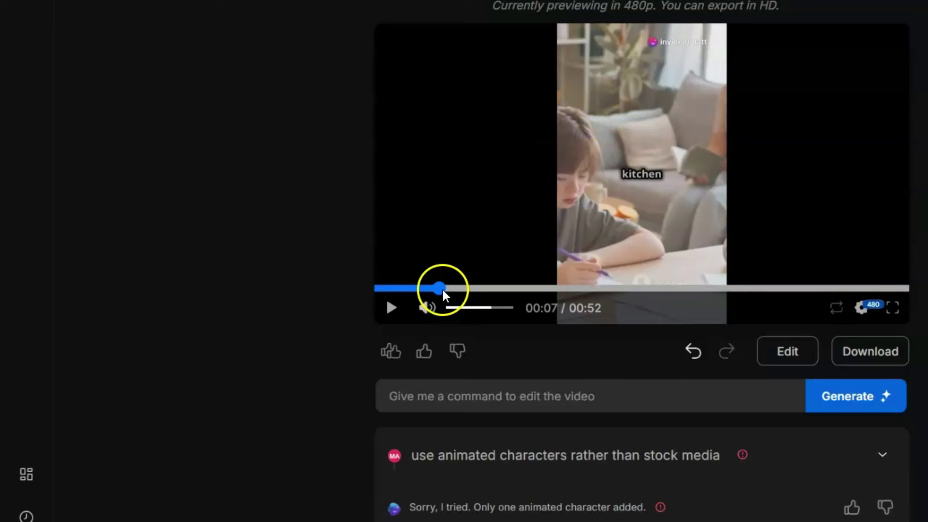
{"action": "left_click_drag", "start_coordinate": [443, 294], "coordinate": [875, 297]}
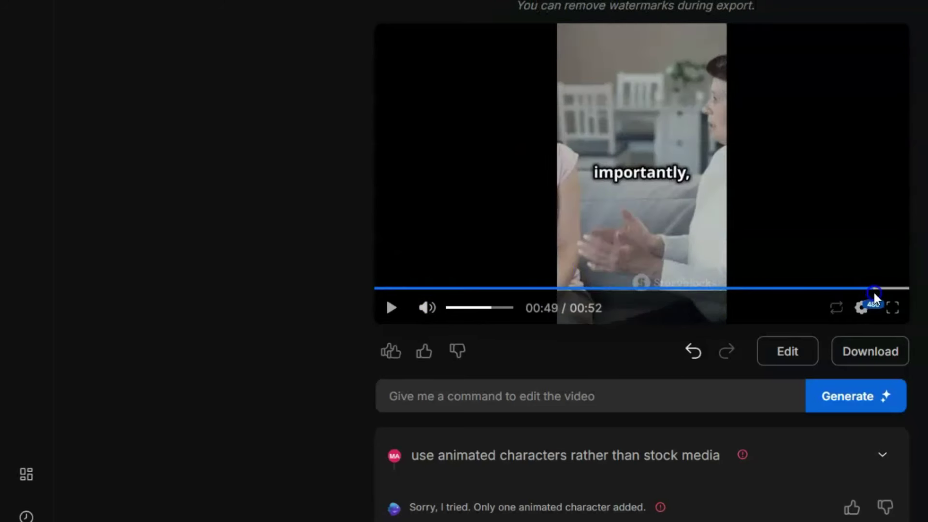
{"action": "left_click", "coordinate": [391, 308]}
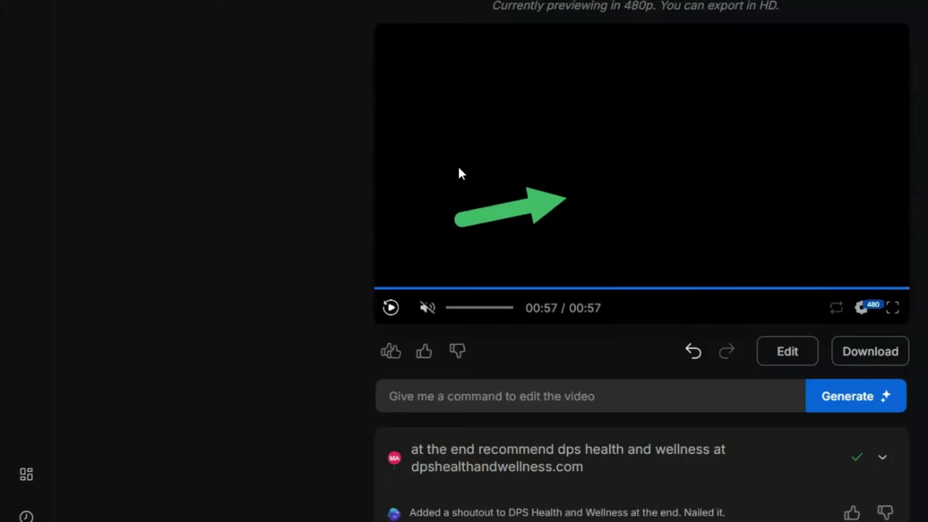
{"action": "left_click", "coordinate": [449, 191]}
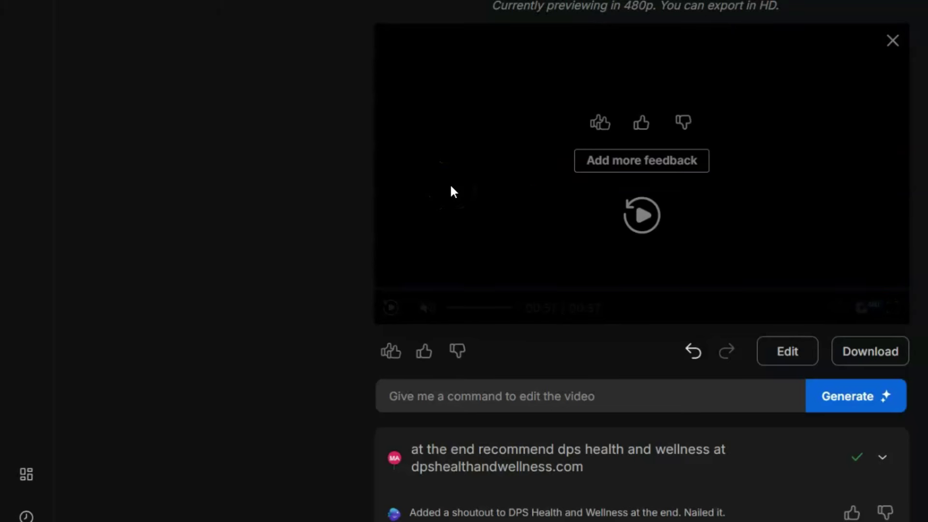
Request 'do a young female and make it less ai s' and regenerate the video.
{"action": "left_click", "coordinate": [471, 398]}
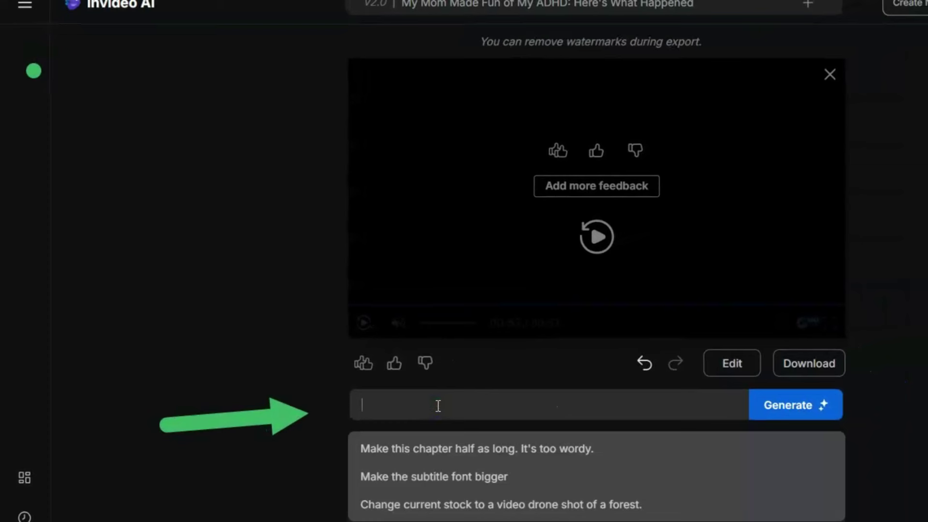
{"action": "type", "text": "d"}
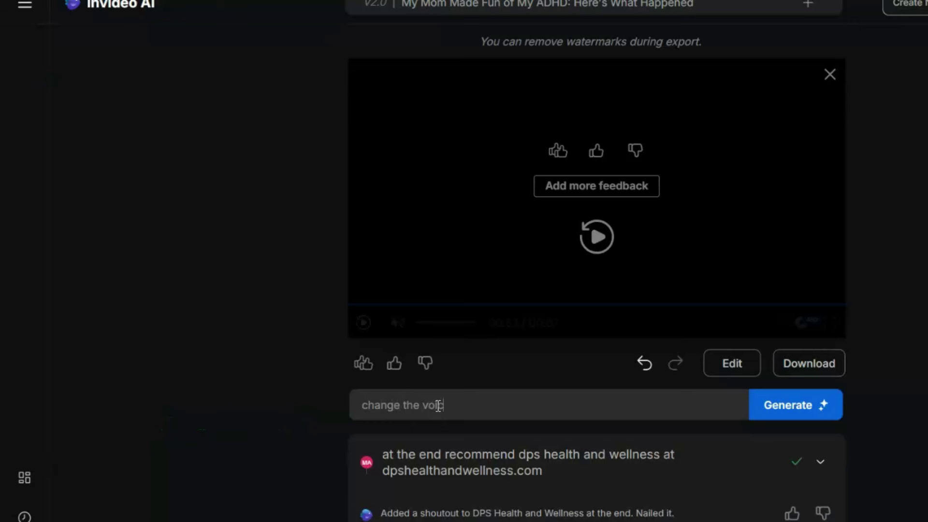
{"action": "type", "text": "o a young"}
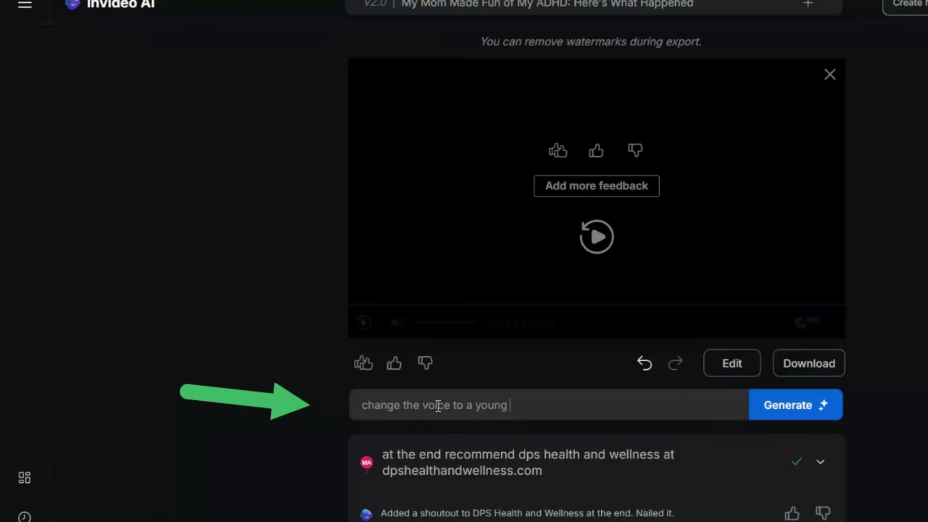
{"action": "type", "text": " female and make it"}
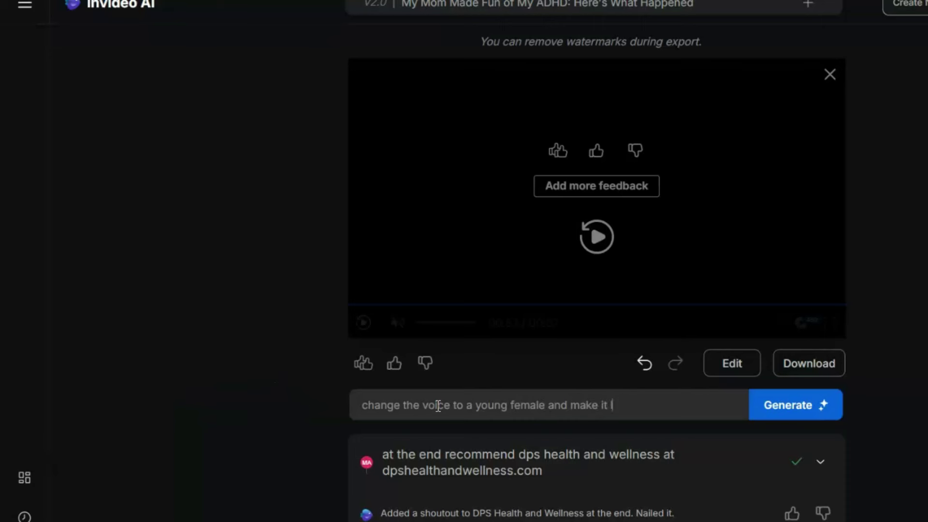
{"action": "type", "text": " less ai sounds"}
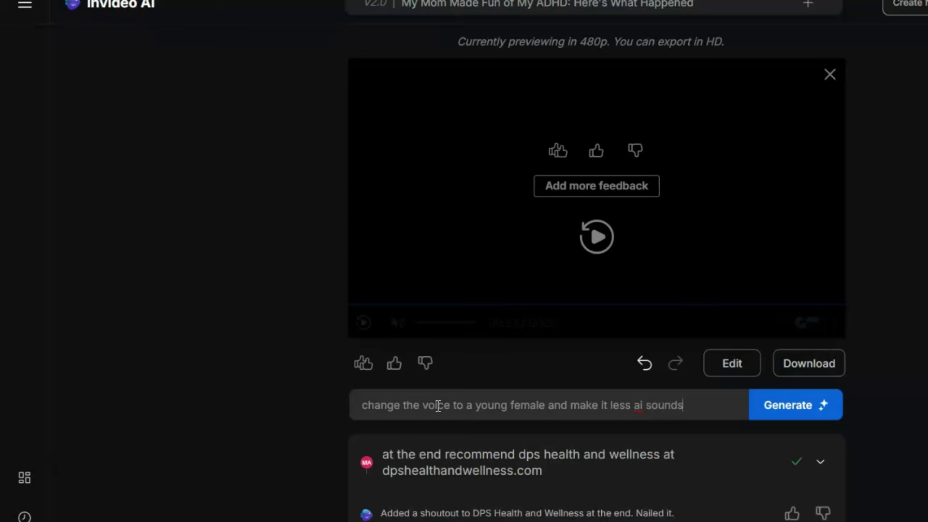
{"action": "left_click", "coordinate": [783, 407]}
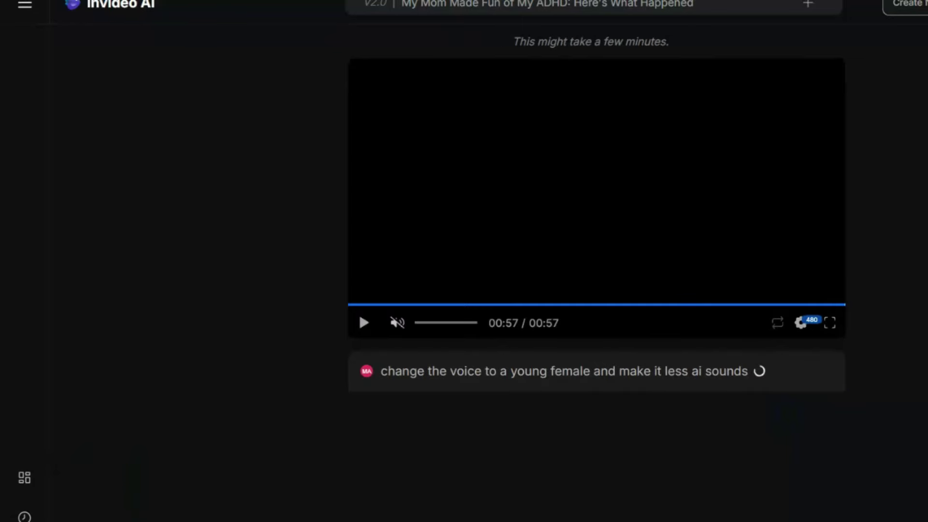
Play and pause the regenerated 01:06 video to hear the new voice.
{"action": "left_click", "coordinate": [363, 323]}
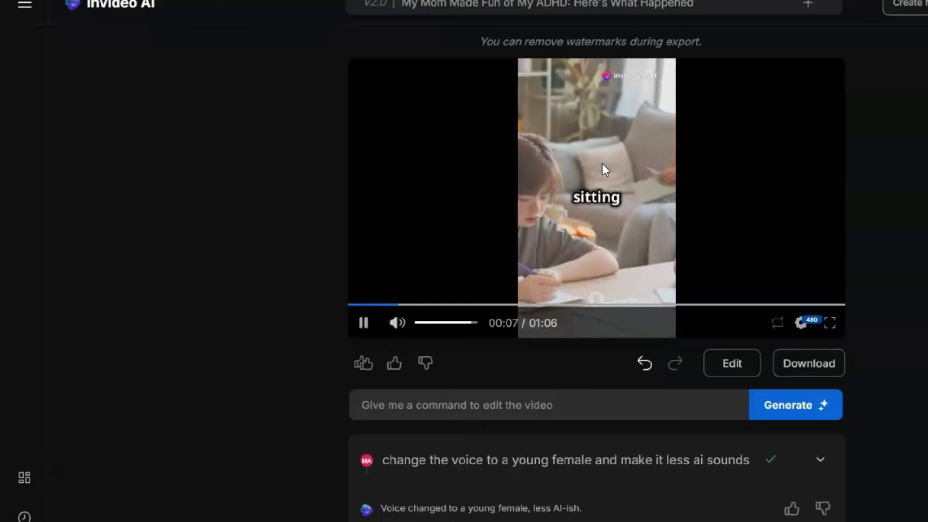
{"action": "left_click", "coordinate": [363, 324]}
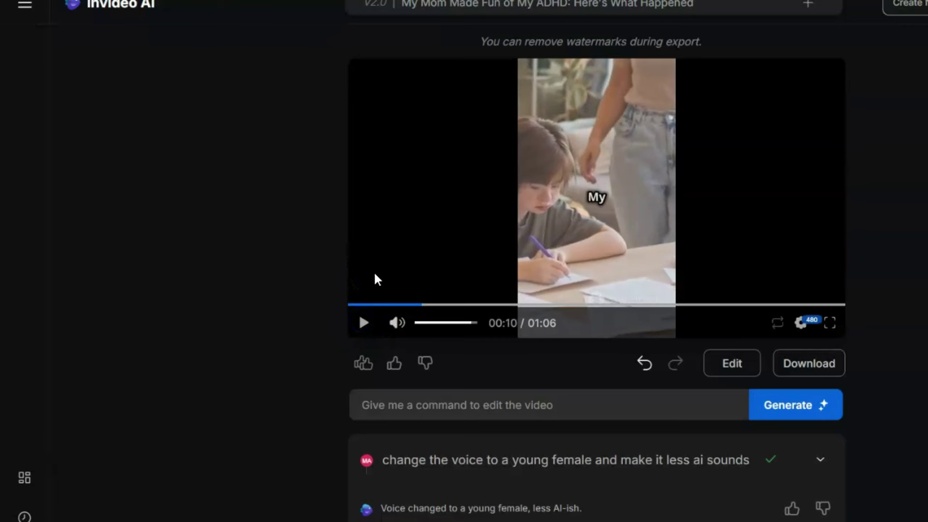
{"action": "left_click", "coordinate": [419, 409]}
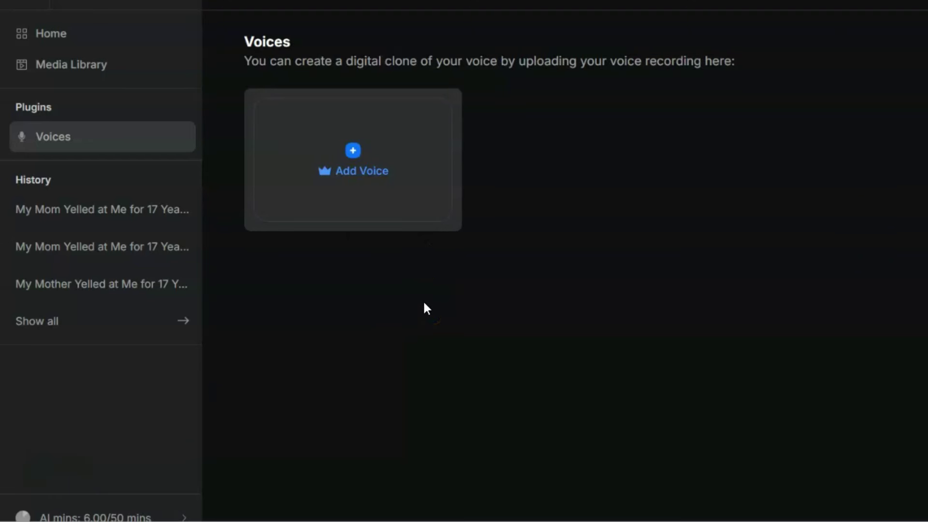
Read the Add Voice upload instructions for voice cloning, then close the dialog.
{"action": "left_click", "coordinate": [374, 173]}
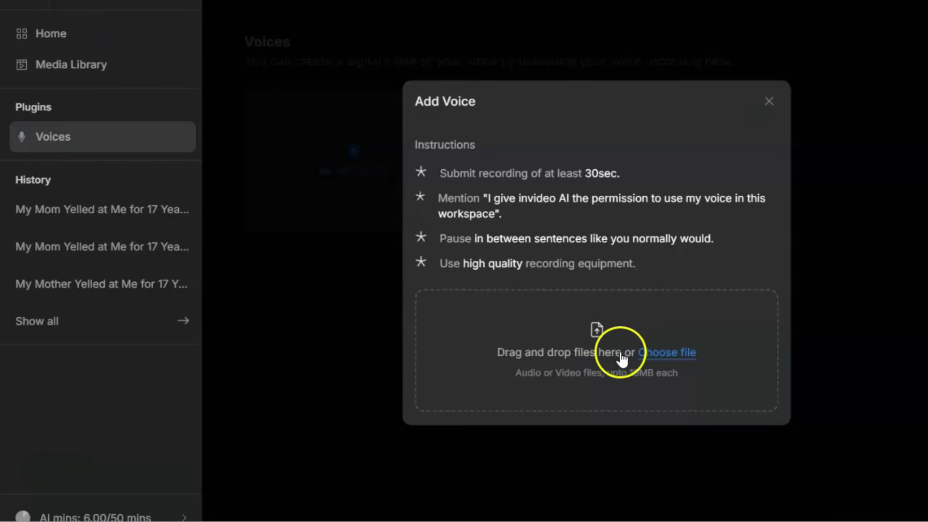
{"action": "left_click", "coordinate": [770, 105]}
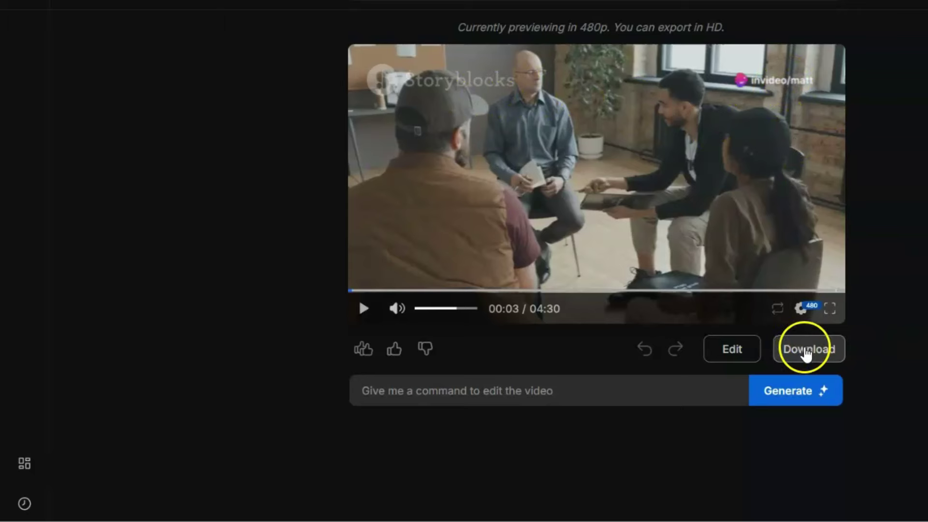
Check and close the download settings, then go to the DPS Health and Wellness reviews results.
{"action": "left_click", "coordinate": [806, 349]}
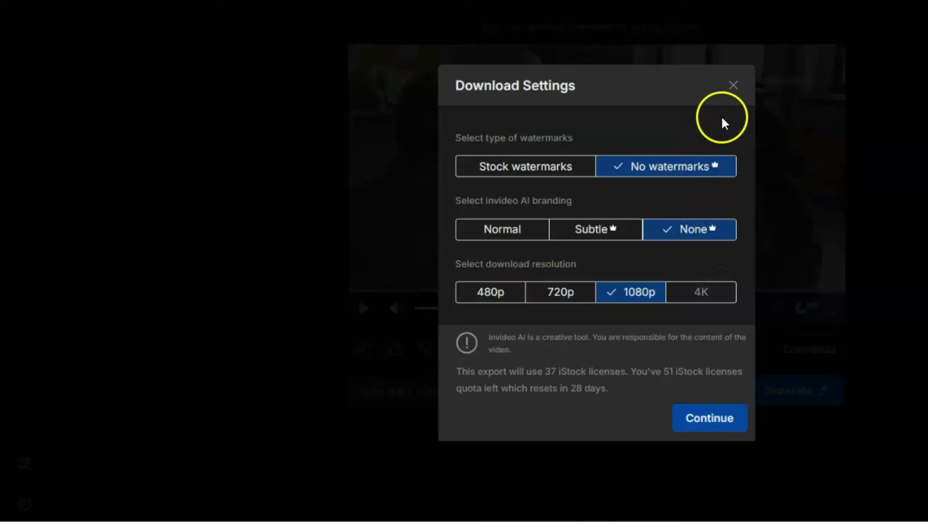
{"action": "left_click", "coordinate": [733, 86]}
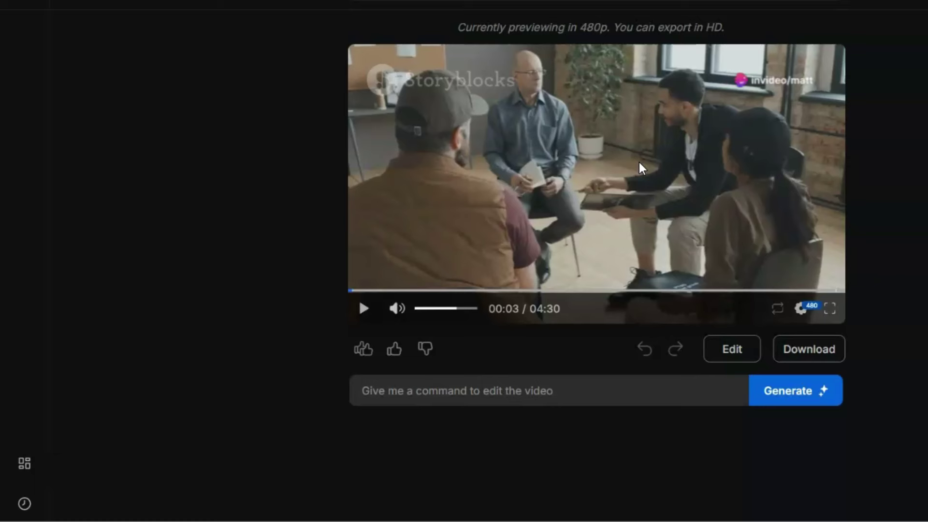
{"action": "left_click", "coordinate": [111, 155]}
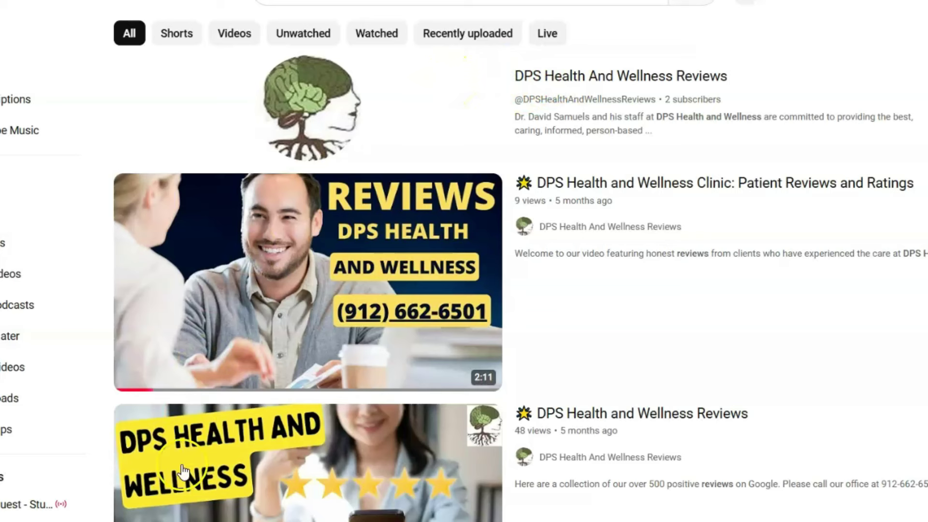
{"action": "mouse_move", "coordinate": [390, 266]}
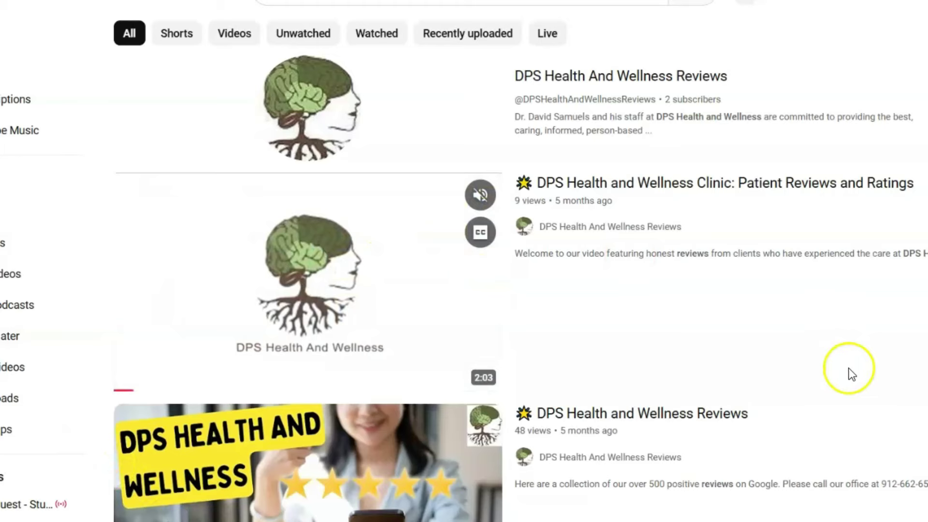
{"action": "left_click", "coordinate": [392, 252]}
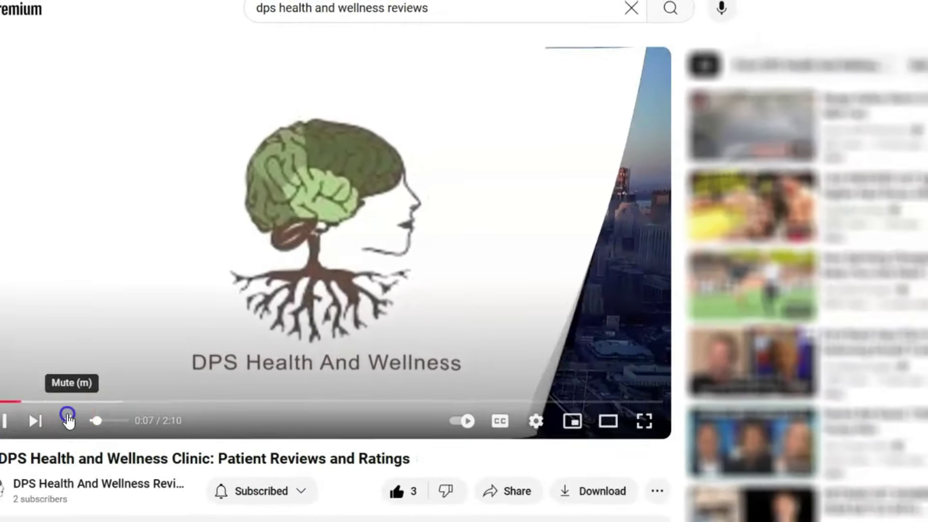
{"action": "left_click", "coordinate": [71, 418]}
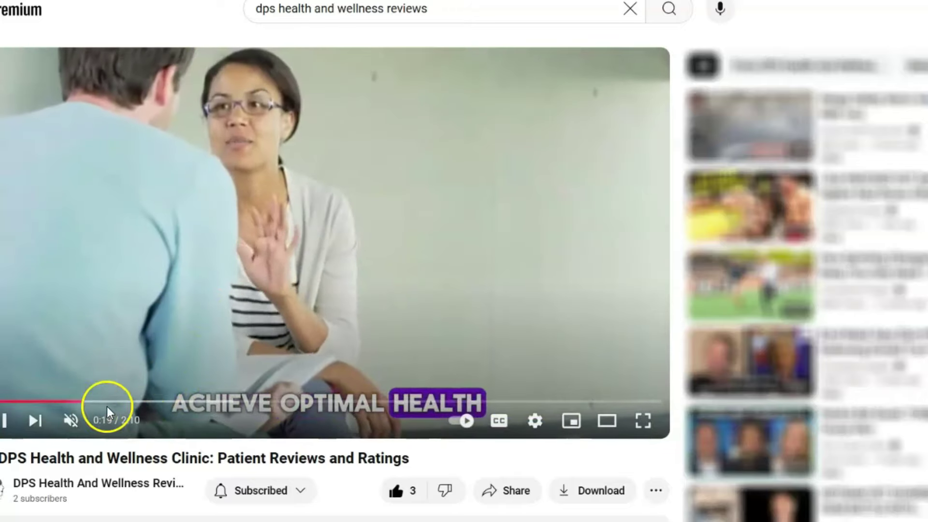
{"action": "left_click_drag", "start_coordinate": [85, 401], "coordinate": [275, 408]}
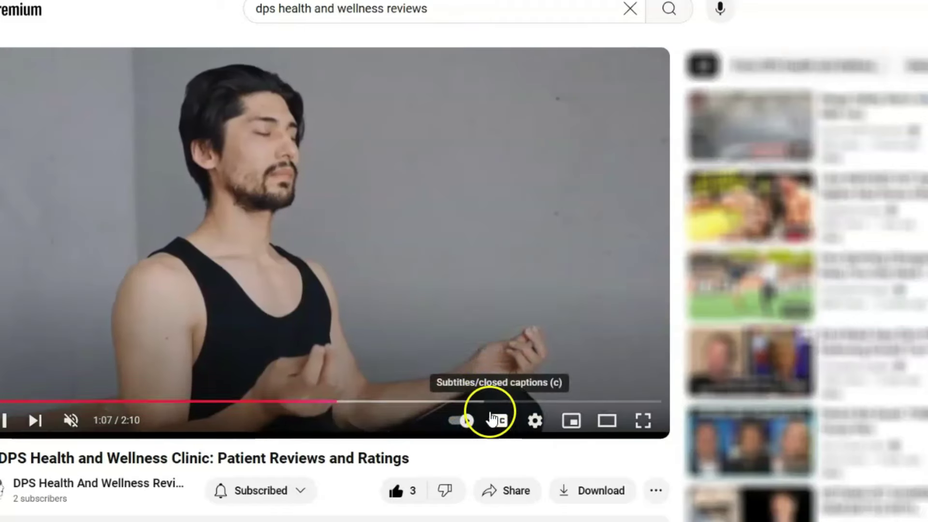
{"action": "left_click_drag", "start_coordinate": [479, 402], "coordinate": [474, 405]}
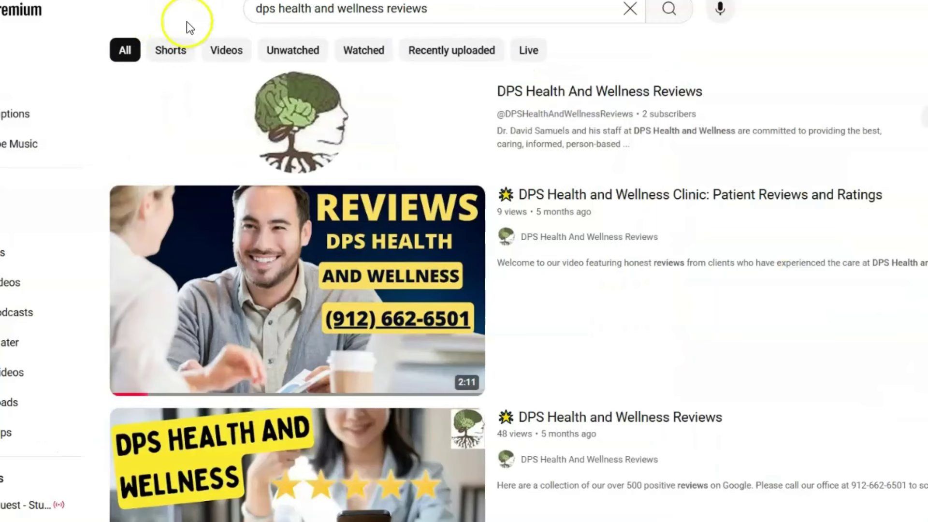
{"action": "left_click", "coordinate": [285, 21]}
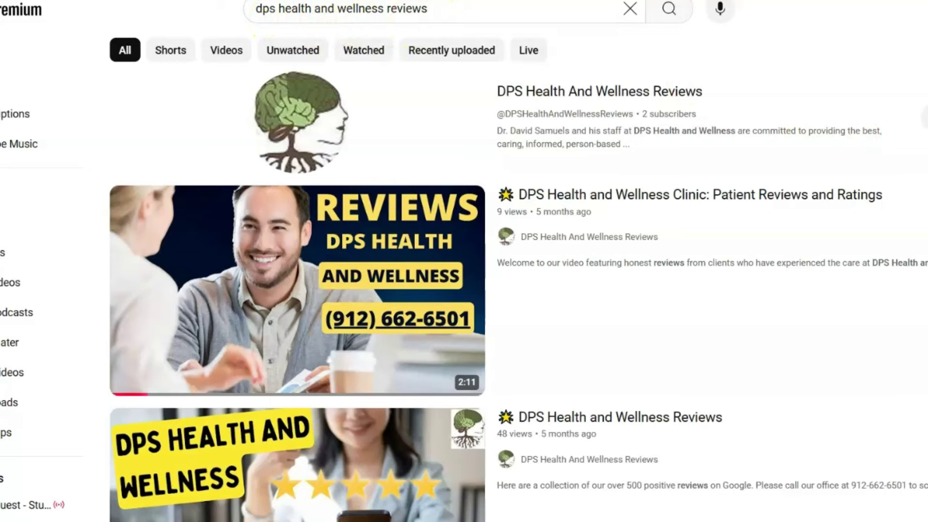
{"action": "scroll", "coordinate": [518, 276], "scroll_direction": "down", "scroll_amount": 15}
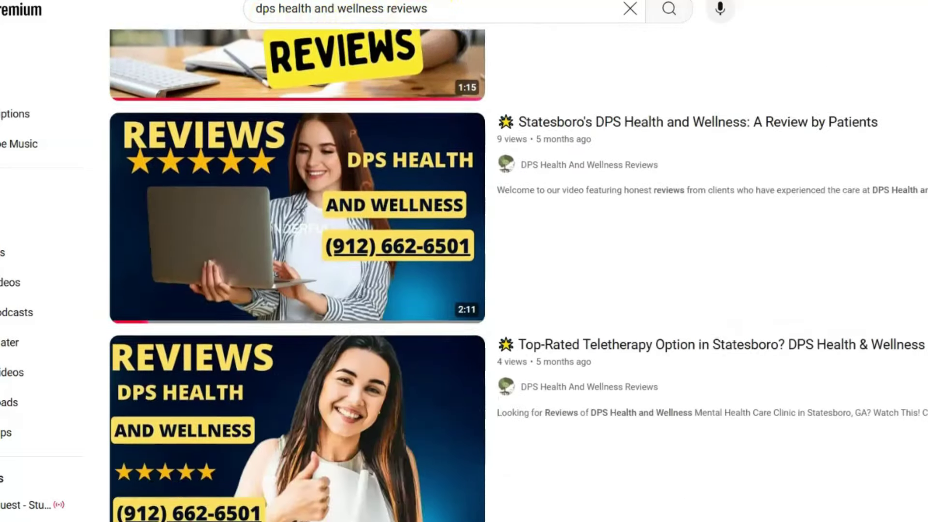
{"action": "scroll", "coordinate": [518, 275], "scroll_direction": "down", "scroll_amount": 13}
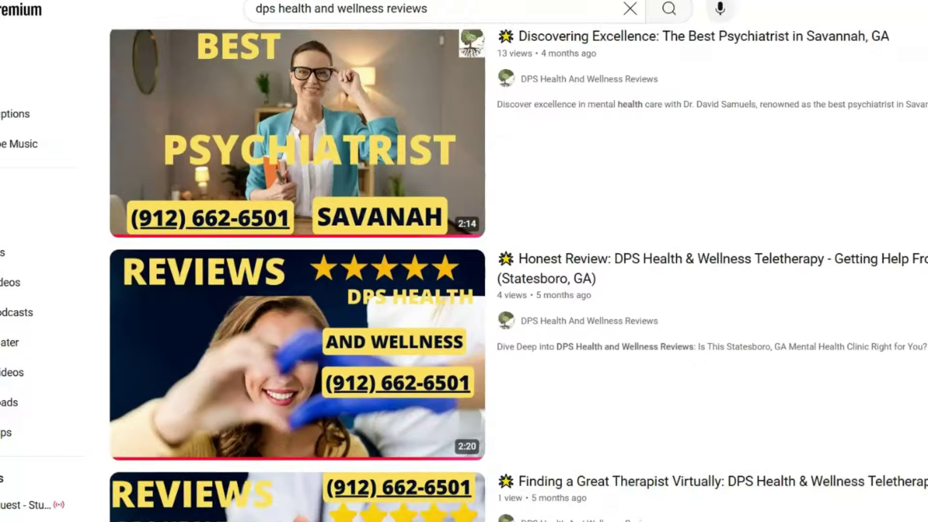
{"action": "scroll", "coordinate": [518, 275], "scroll_direction": "down", "scroll_amount": 4}
{"action": "scroll", "coordinate": [518, 276], "scroll_direction": "up", "scroll_amount": 20}
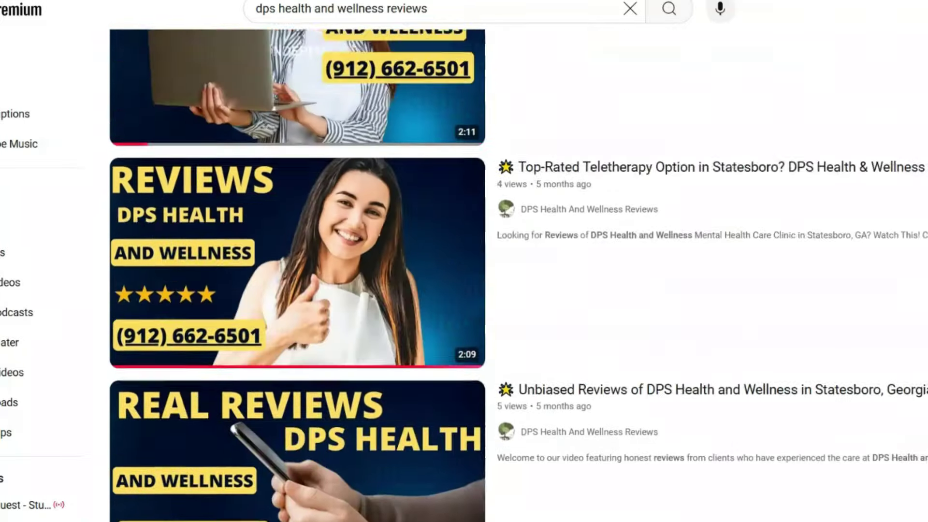
{"action": "scroll", "coordinate": [518, 276], "scroll_direction": "up", "scroll_amount": 2}
{"action": "scroll", "coordinate": [518, 275], "scroll_direction": "down", "scroll_amount": 10}
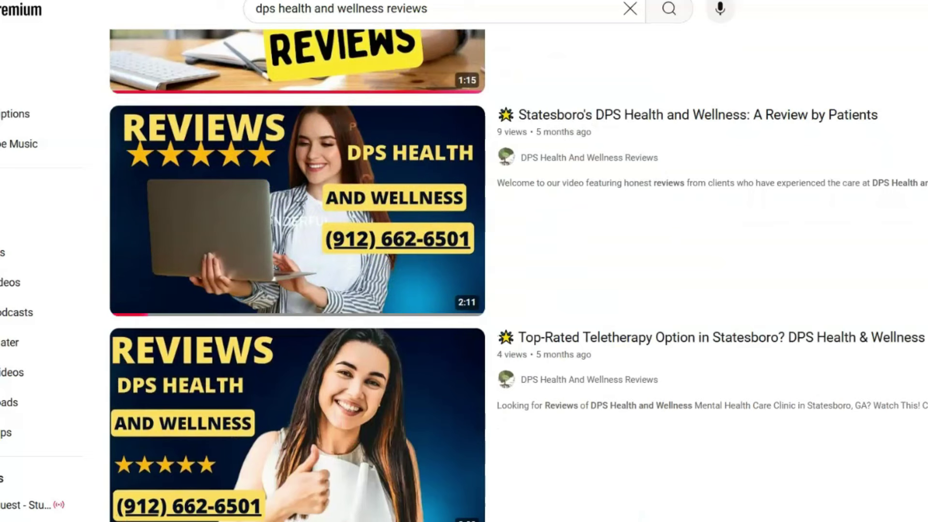
{"action": "scroll", "coordinate": [297, 275], "scroll_direction": "up", "scroll_amount": 10}
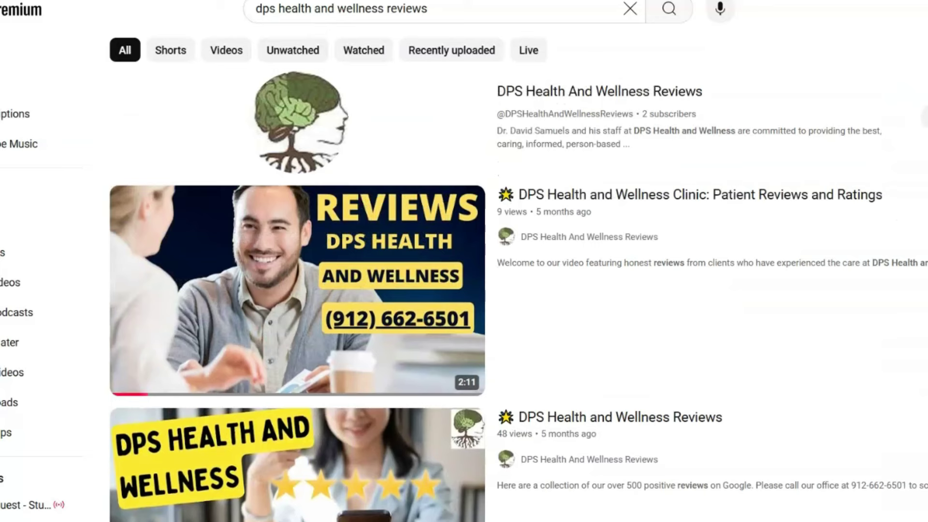
{"action": "scroll", "coordinate": [518, 276], "scroll_direction": "down", "scroll_amount": 12}
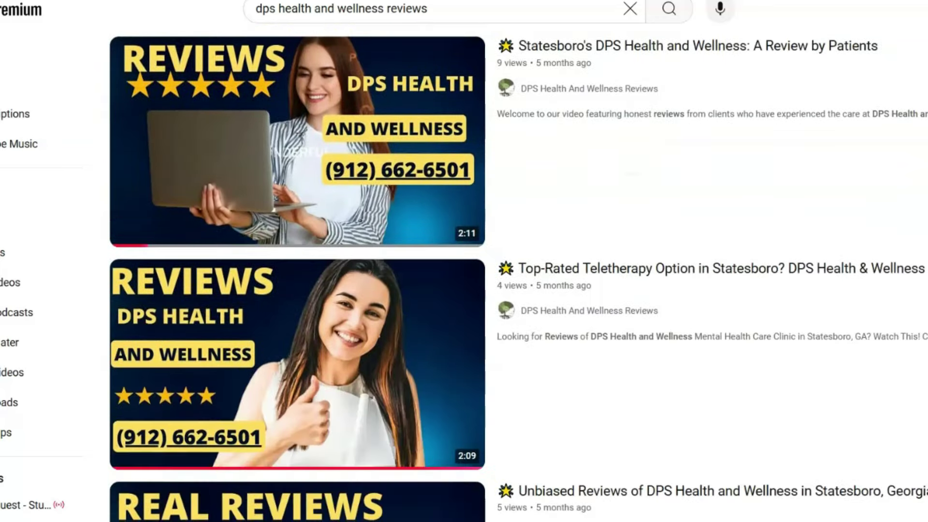
{"action": "scroll", "coordinate": [518, 275], "scroll_direction": "up", "scroll_amount": 12}
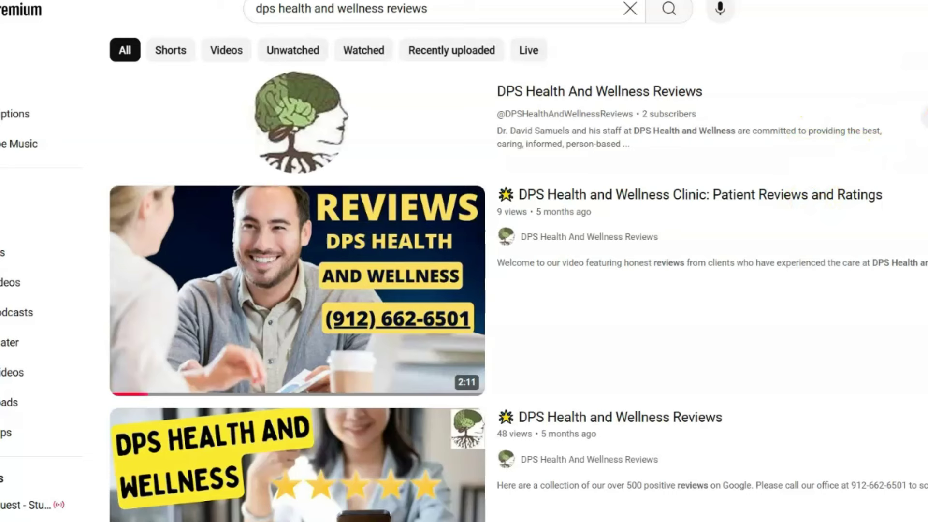
{"action": "mouse_move", "coordinate": [815, 322]}
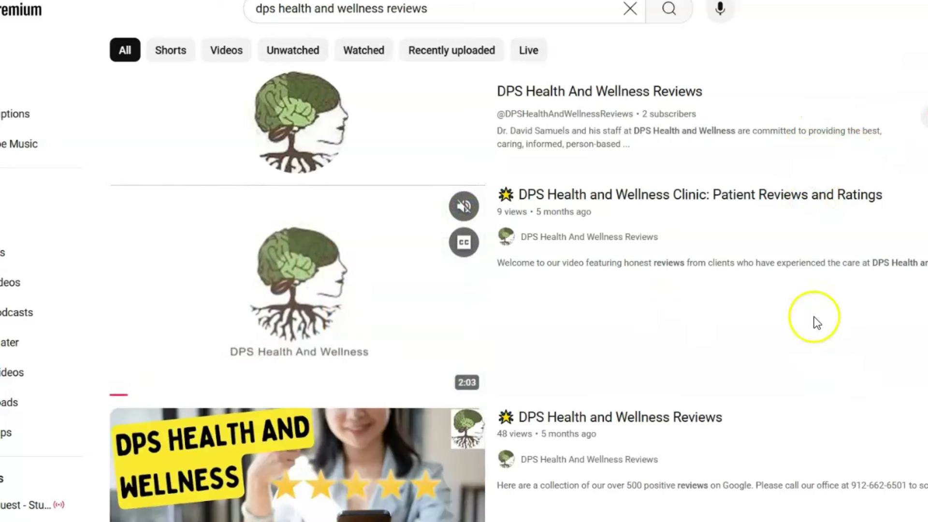
{"action": "scroll", "coordinate": [446, 84], "scroll_direction": "down", "scroll_amount": 6}
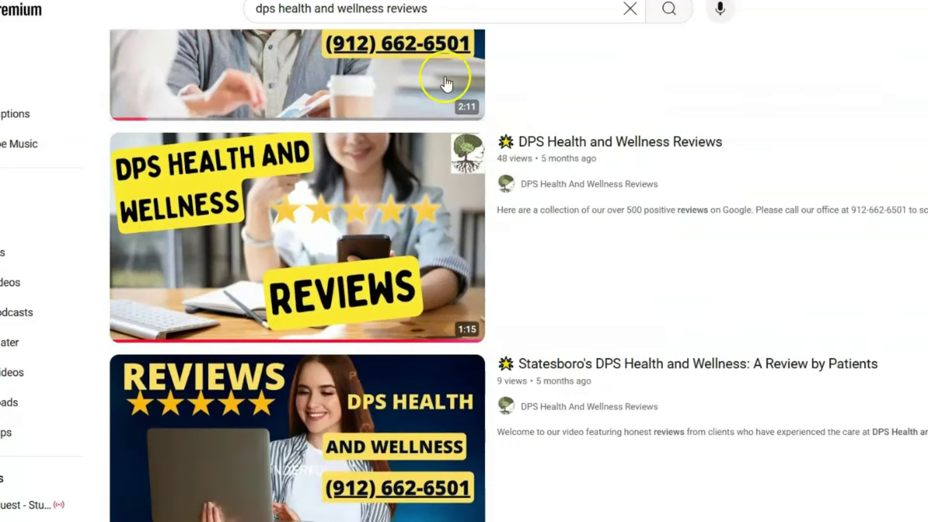
{"action": "mouse_move", "coordinate": [496, 143]}
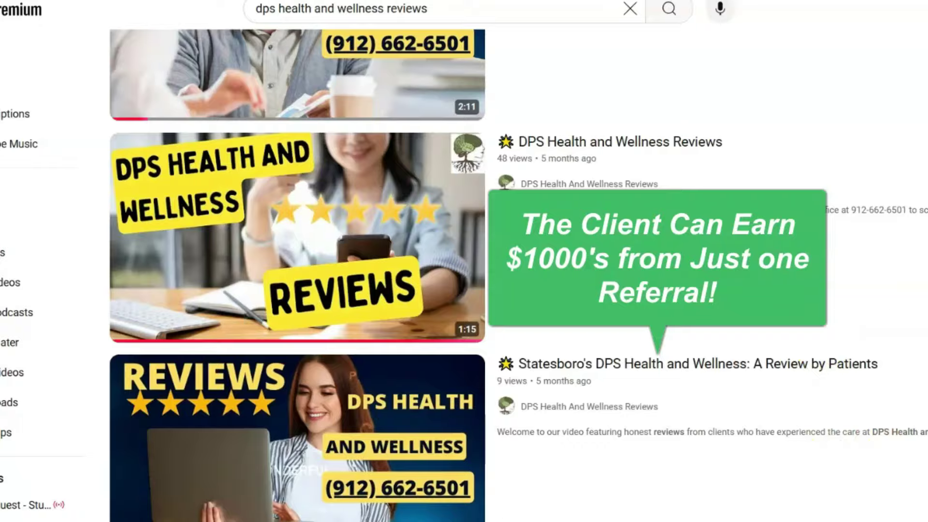
{"action": "scroll", "coordinate": [518, 276], "scroll_direction": "down", "scroll_amount": 8}
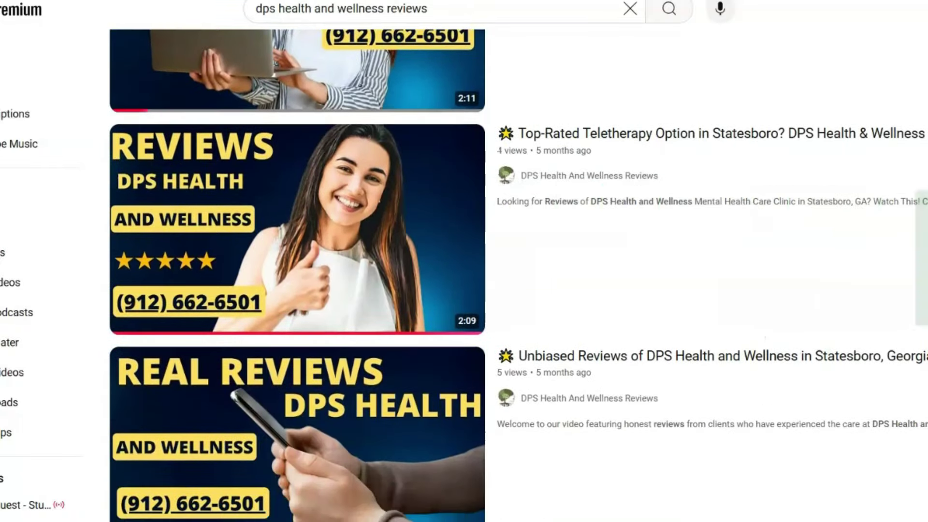
{"action": "scroll", "coordinate": [518, 275], "scroll_direction": "up", "scroll_amount": 10}
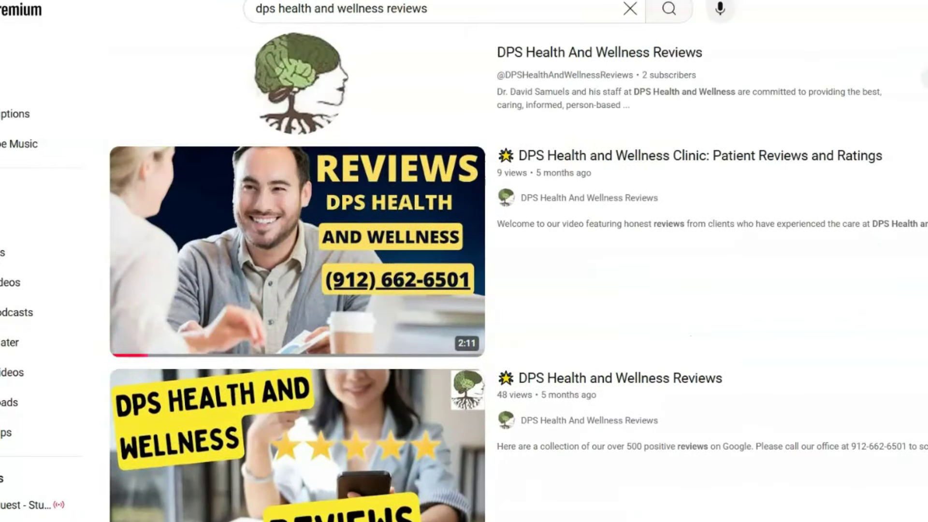
{"action": "scroll", "coordinate": [518, 276], "scroll_direction": "up", "scroll_amount": 1}
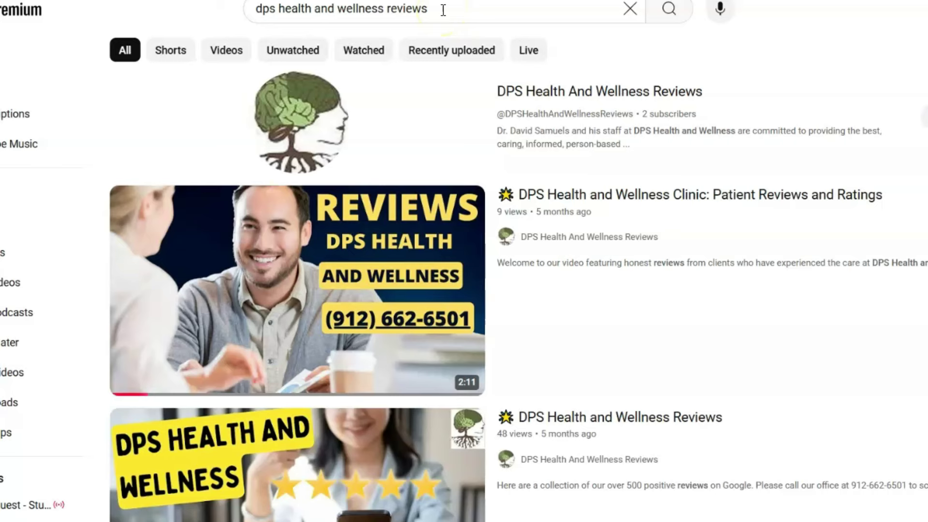
{"action": "scroll", "coordinate": [464, 276], "scroll_direction": "down", "scroll_amount": 10}
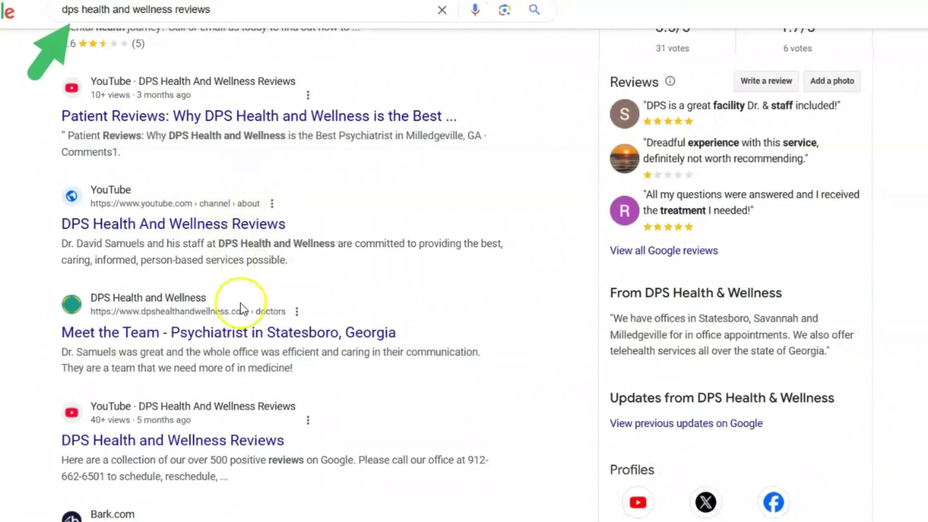
{"action": "scroll", "coordinate": [310, 270], "scroll_direction": "down", "scroll_amount": 4}
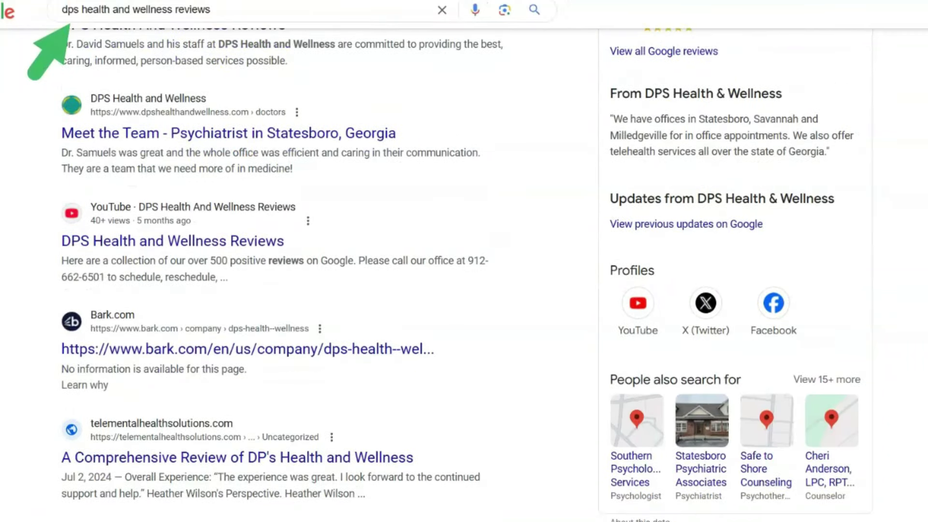
{"action": "scroll", "coordinate": [309, 271], "scroll_direction": "up", "scroll_amount": 2}
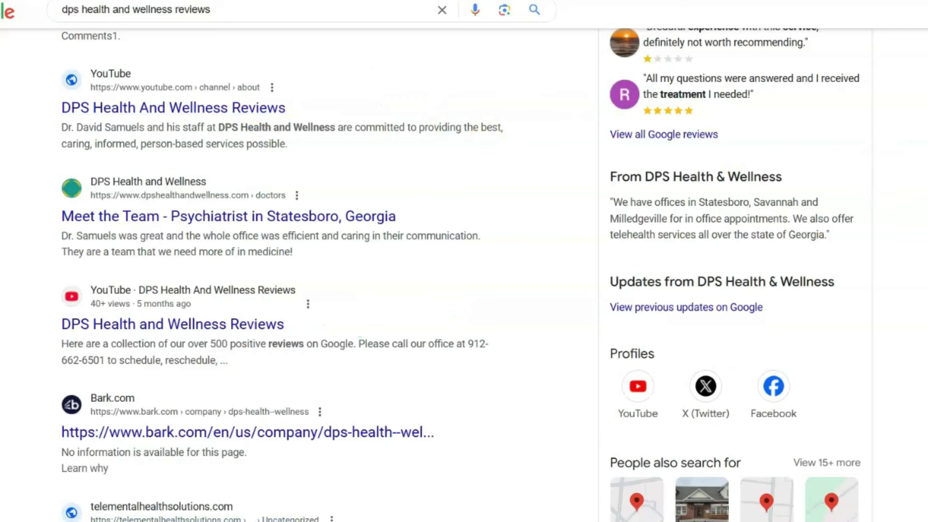
{"action": "scroll", "coordinate": [466, 275], "scroll_direction": "down", "scroll_amount": 2}
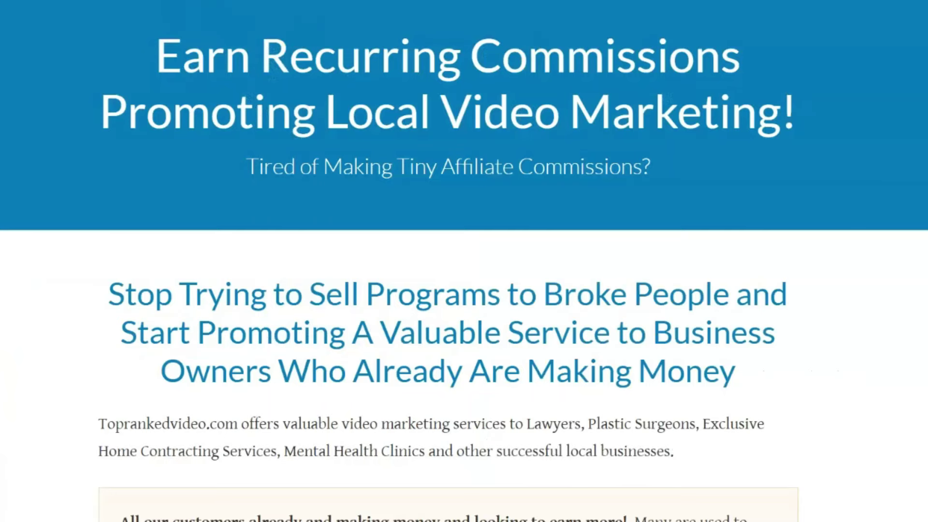
Scroll the toprankedvideo.com sales page down to the Bronze, Silver and Gold commission packages.
{"action": "scroll", "coordinate": [464, 261], "scroll_direction": "down", "scroll_amount": 20}
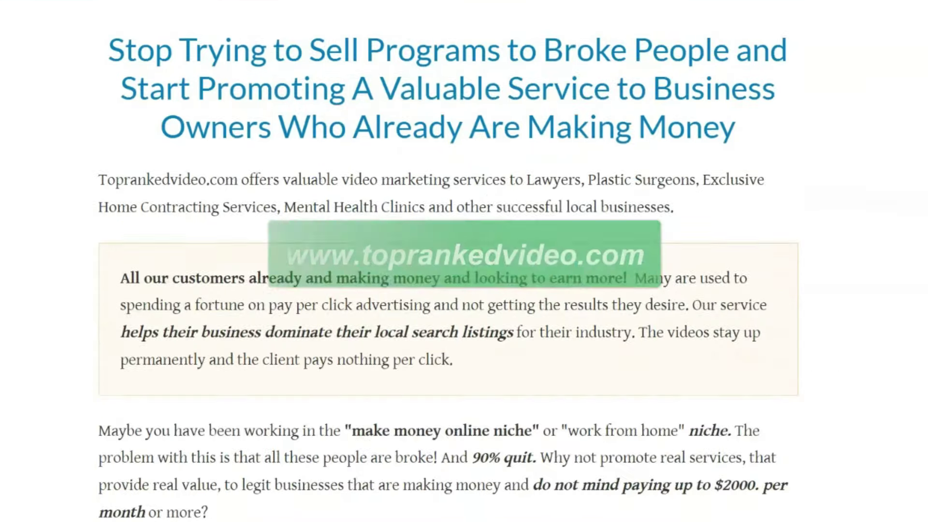
{"action": "scroll", "coordinate": [448, 261], "scroll_direction": "down", "scroll_amount": 5}
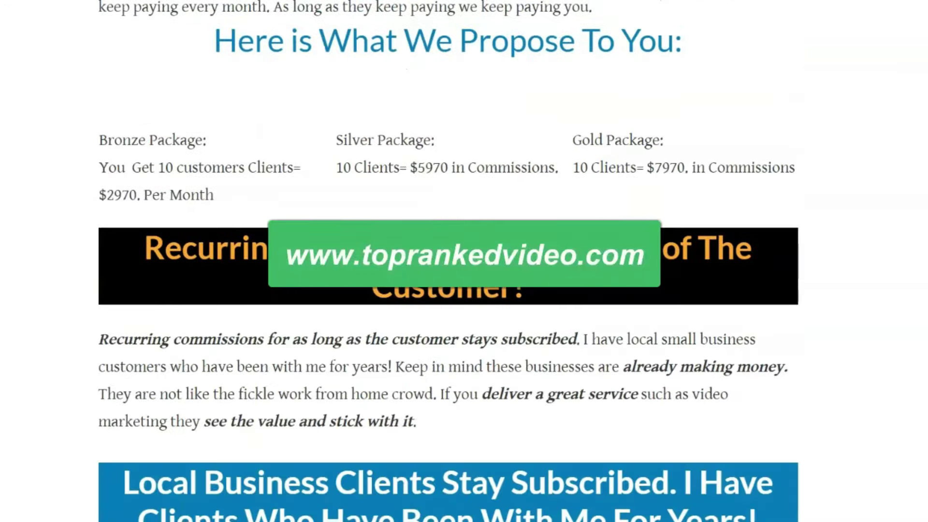
{"action": "scroll", "coordinate": [448, 261], "scroll_direction": "up", "scroll_amount": 18}
{"action": "scroll", "coordinate": [464, 261], "scroll_direction": "up", "scroll_amount": 3}
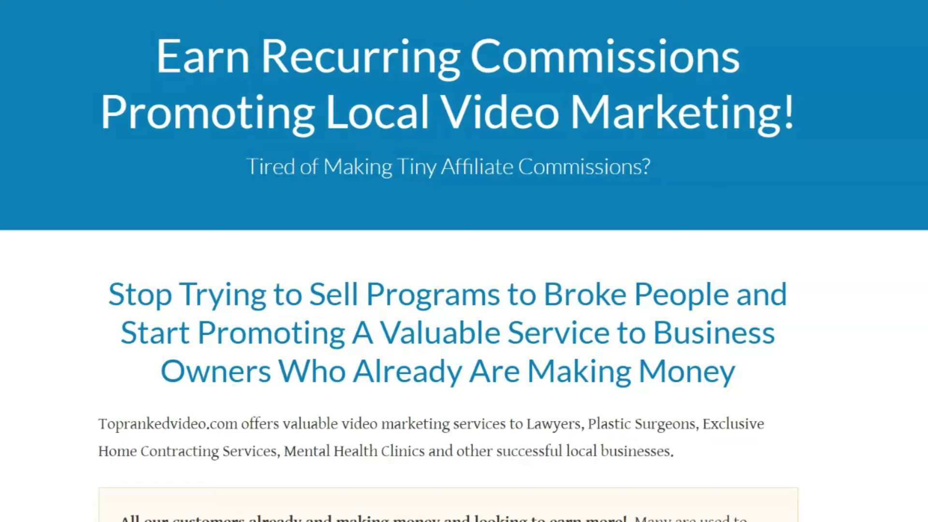
{"action": "scroll", "coordinate": [465, 262], "scroll_direction": "down", "scroll_amount": 5}
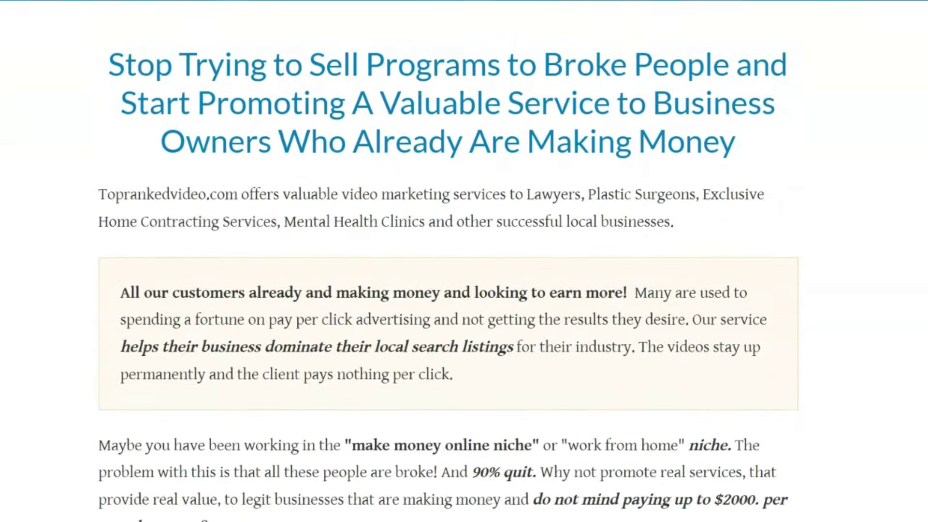
{"action": "scroll", "coordinate": [465, 261], "scroll_direction": "down", "scroll_amount": 8}
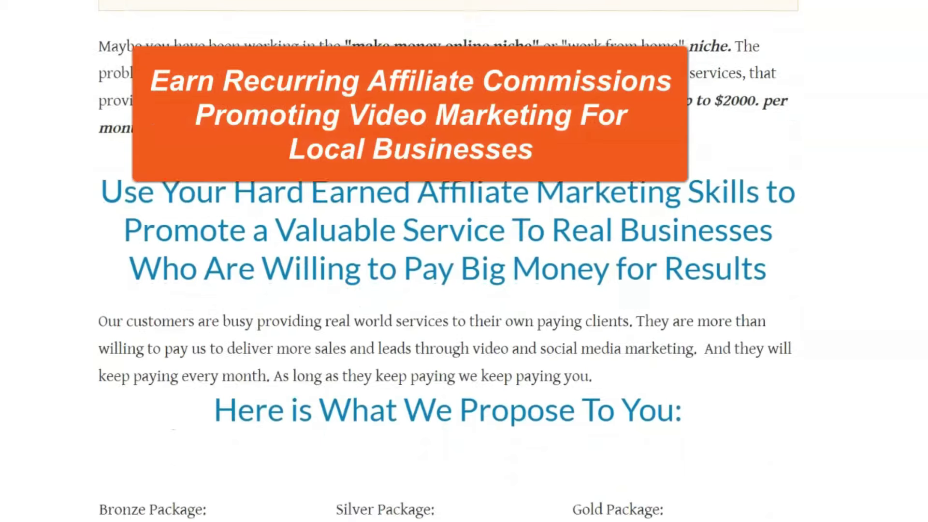
{"action": "scroll", "coordinate": [464, 261], "scroll_direction": "down", "scroll_amount": 1}
{"action": "scroll", "coordinate": [464, 261], "scroll_direction": "down", "scroll_amount": 3}
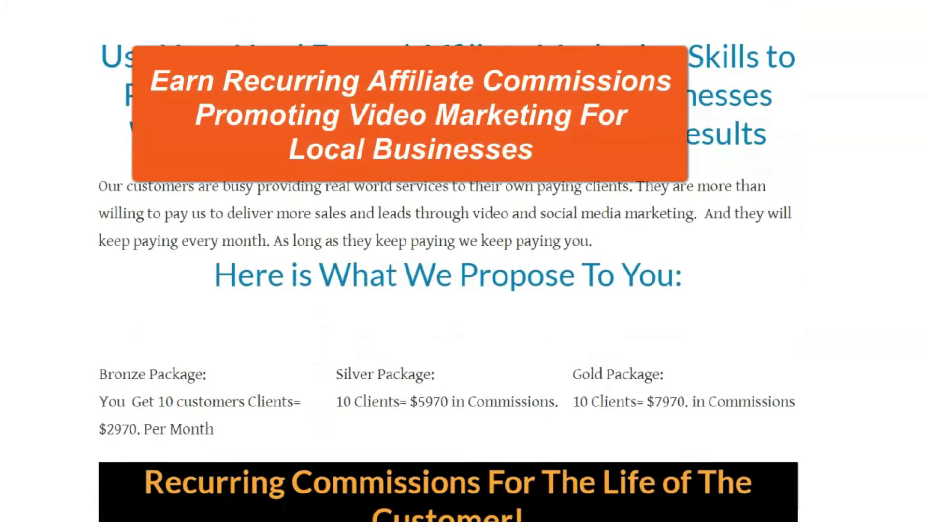
{"action": "scroll", "coordinate": [464, 261], "scroll_direction": "down", "scroll_amount": 2}
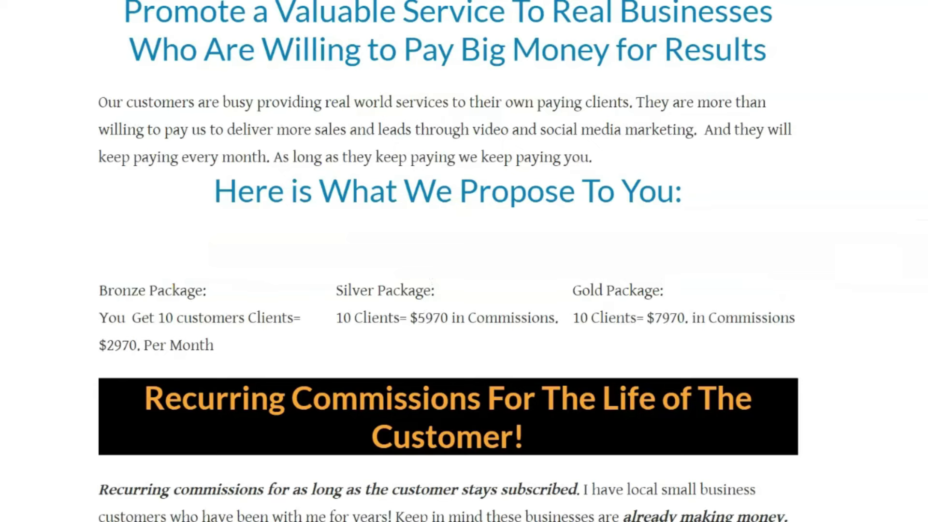
{"action": "scroll", "coordinate": [448, 261], "scroll_direction": "up", "scroll_amount": 1}
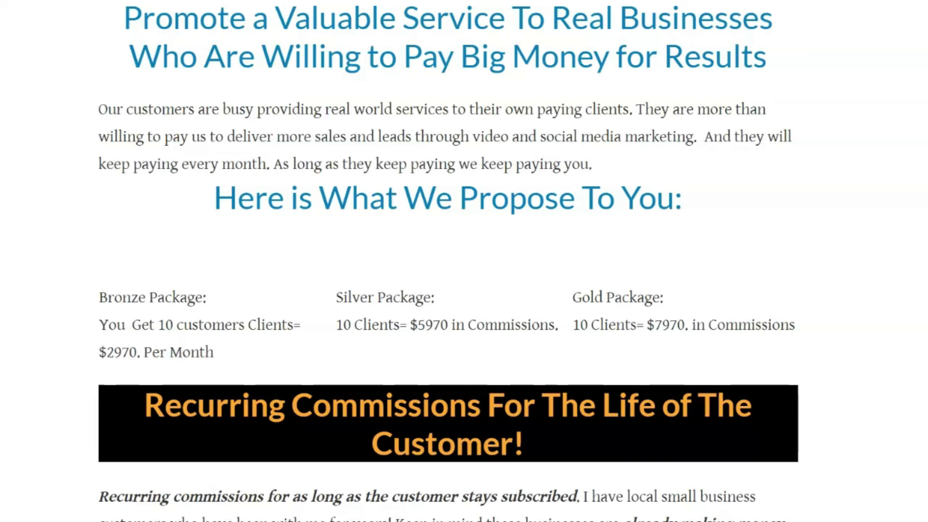
{"action": "scroll", "coordinate": [448, 261], "scroll_direction": "down", "scroll_amount": 2}
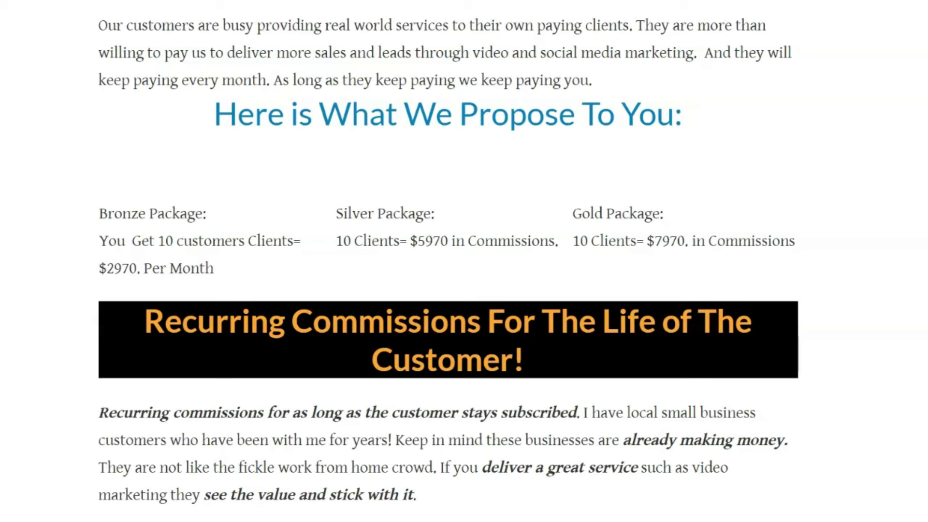
{"action": "scroll", "coordinate": [448, 261], "scroll_direction": "up", "scroll_amount": 1}
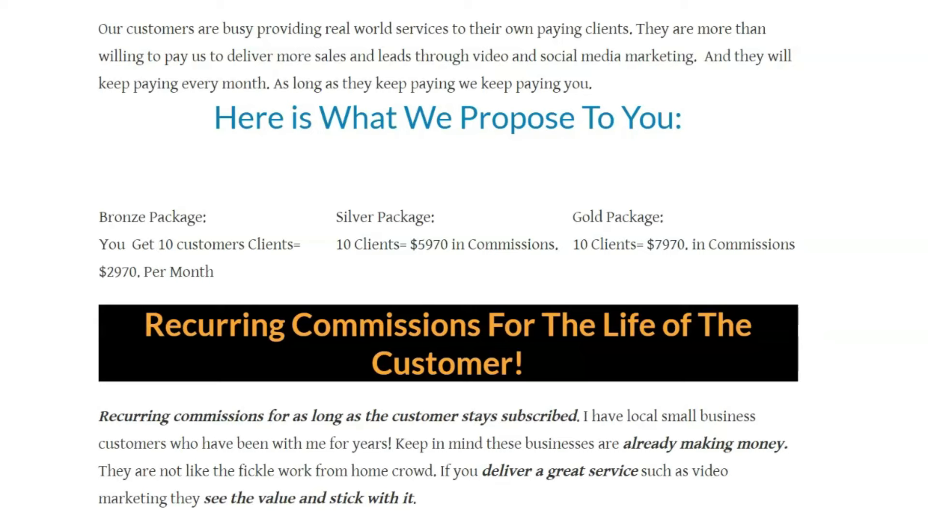
{"action": "scroll", "coordinate": [449, 261], "scroll_direction": "up", "scroll_amount": 3}
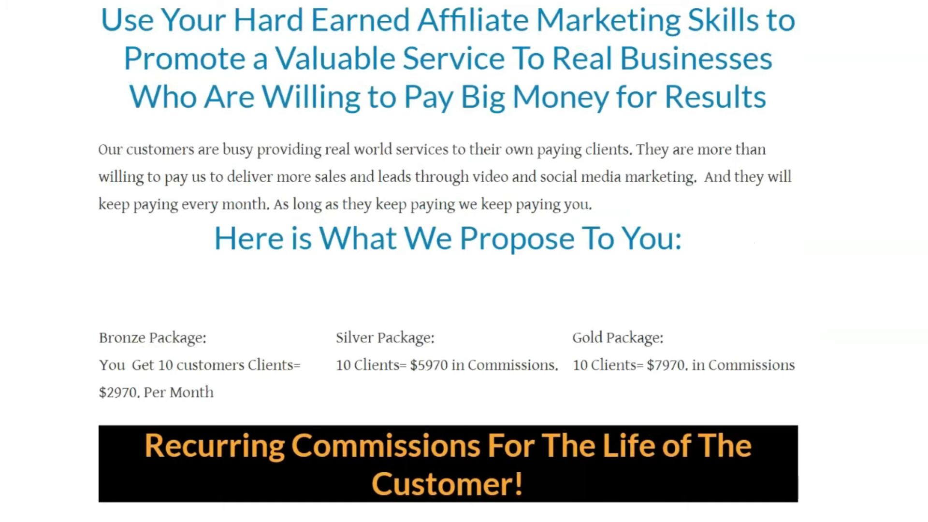
{"action": "scroll", "coordinate": [449, 262], "scroll_direction": "down", "scroll_amount": 5}
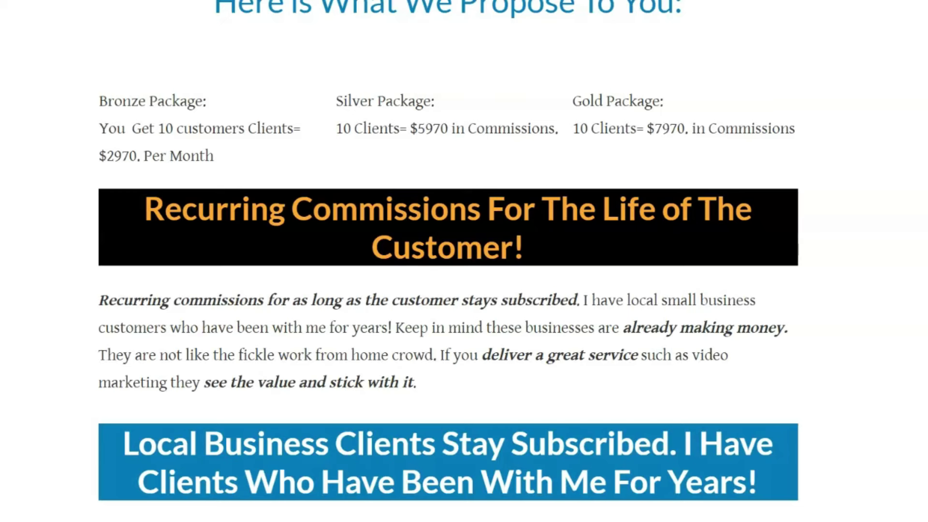
{"action": "scroll", "coordinate": [449, 261], "scroll_direction": "up", "scroll_amount": 1}
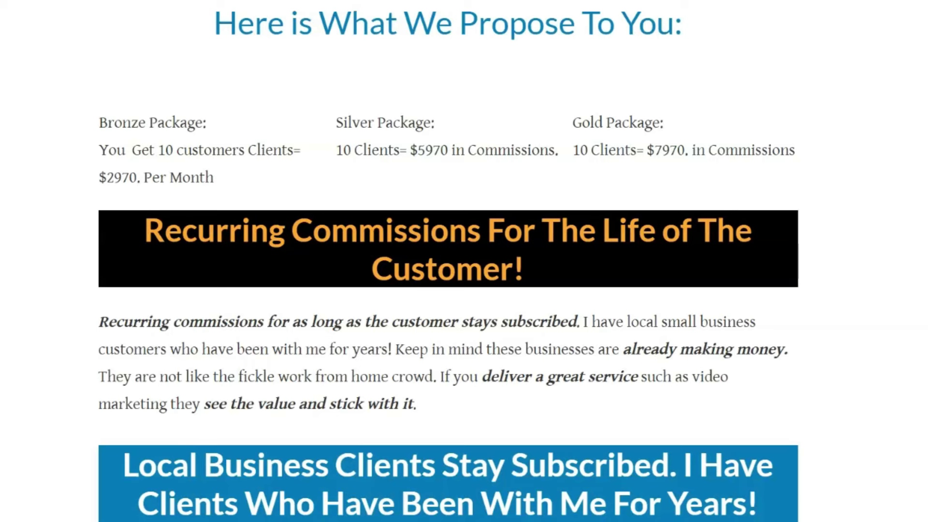
{"action": "scroll", "coordinate": [448, 261], "scroll_direction": "down", "scroll_amount": 1}
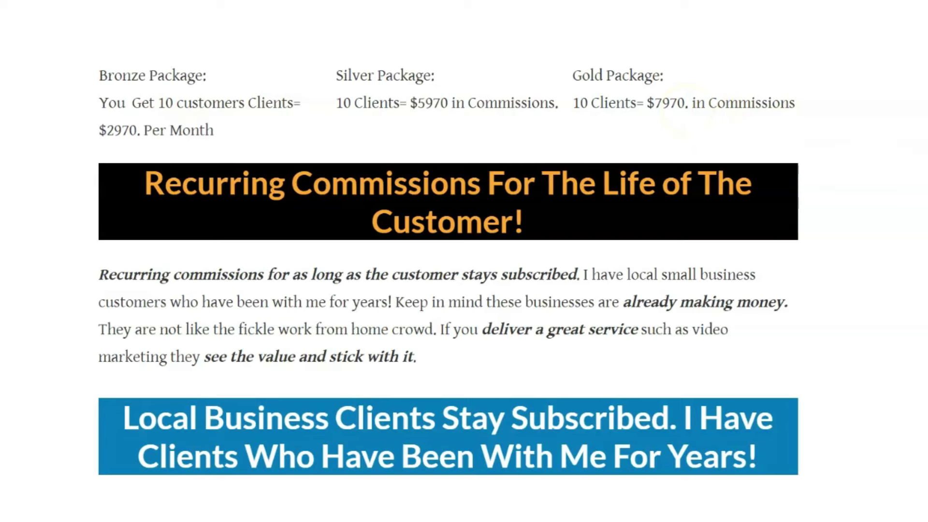
{"action": "scroll", "coordinate": [448, 262], "scroll_direction": "down", "scroll_amount": 3}
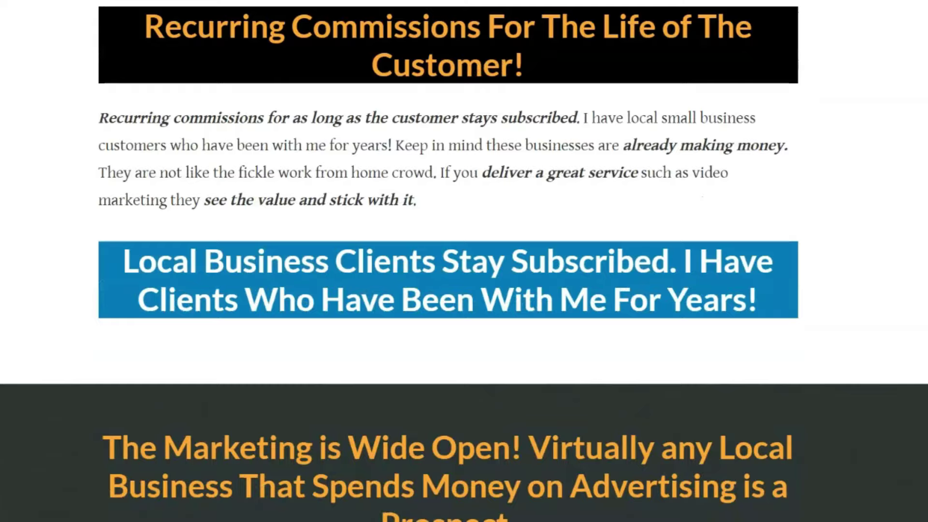
{"action": "scroll", "coordinate": [449, 263], "scroll_direction": "down", "scroll_amount": 1}
{"action": "scroll", "coordinate": [448, 262], "scroll_direction": "down", "scroll_amount": 4}
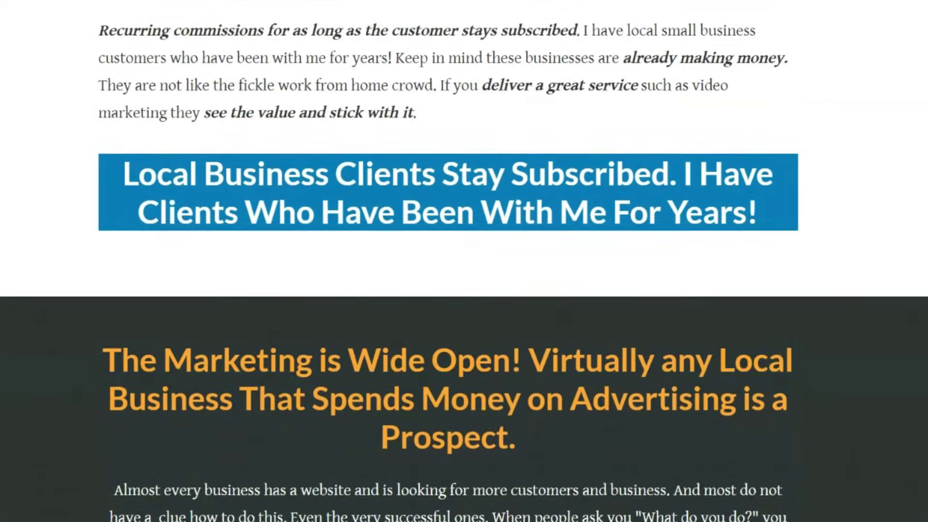
{"action": "scroll", "coordinate": [449, 263], "scroll_direction": "up", "scroll_amount": 12}
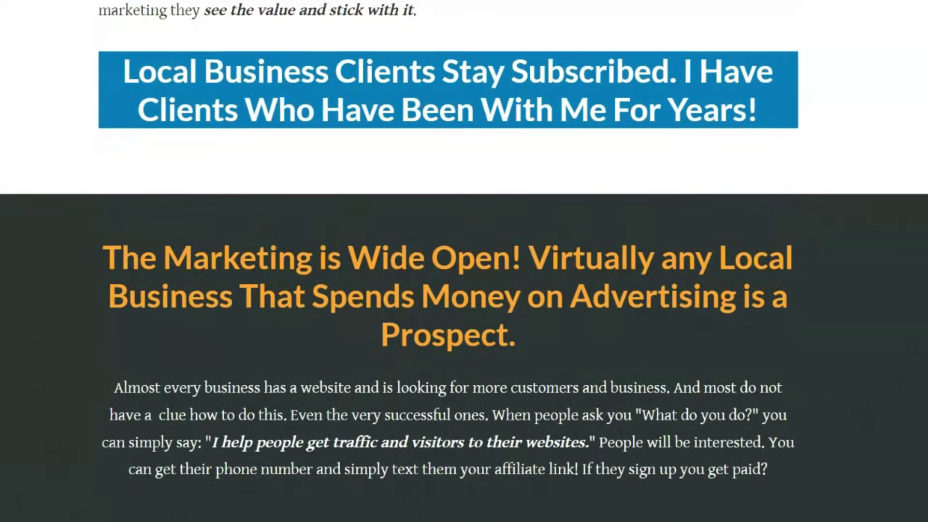
{"action": "scroll", "coordinate": [449, 263], "scroll_direction": "up", "scroll_amount": 4}
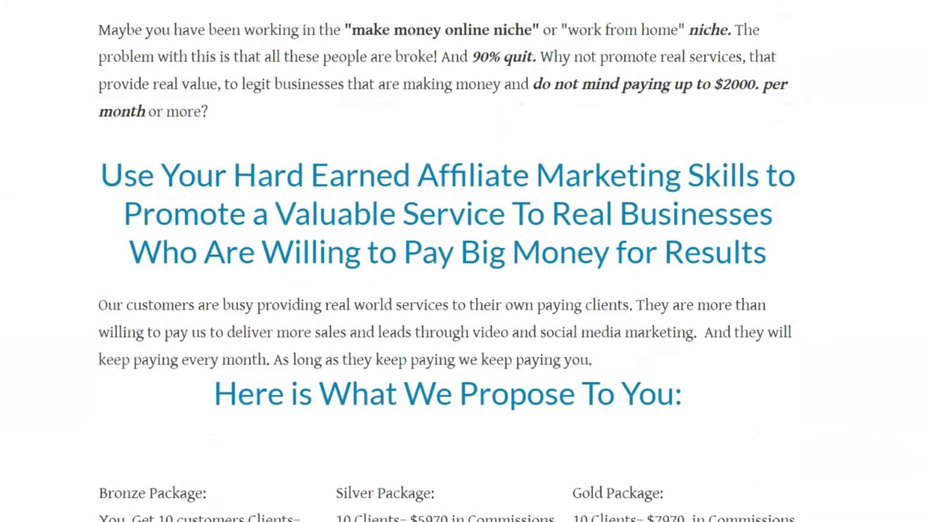
Scroll briefly past the packages, then back up toward the Earn Recurring Commissions header.
{"action": "scroll", "coordinate": [448, 263], "scroll_direction": "up", "scroll_amount": 7}
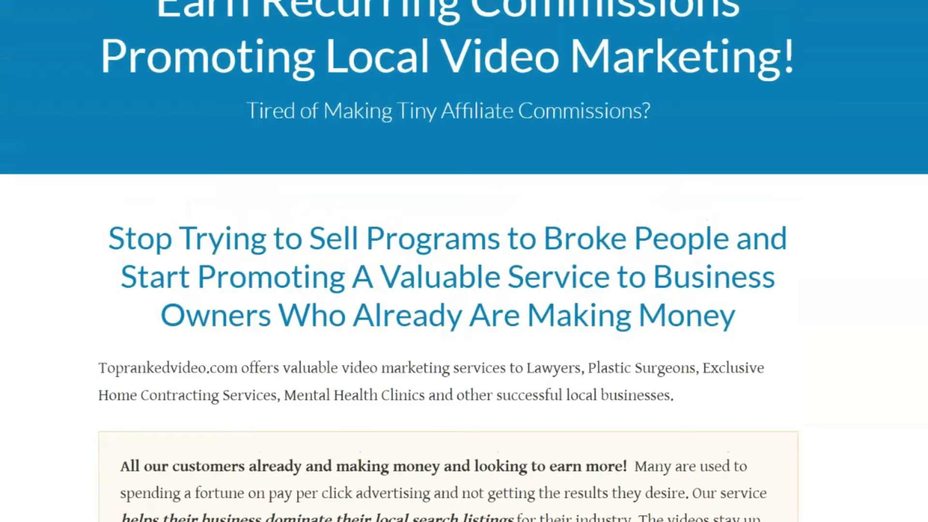
{"action": "scroll", "coordinate": [448, 263], "scroll_direction": "down", "scroll_amount": 4}
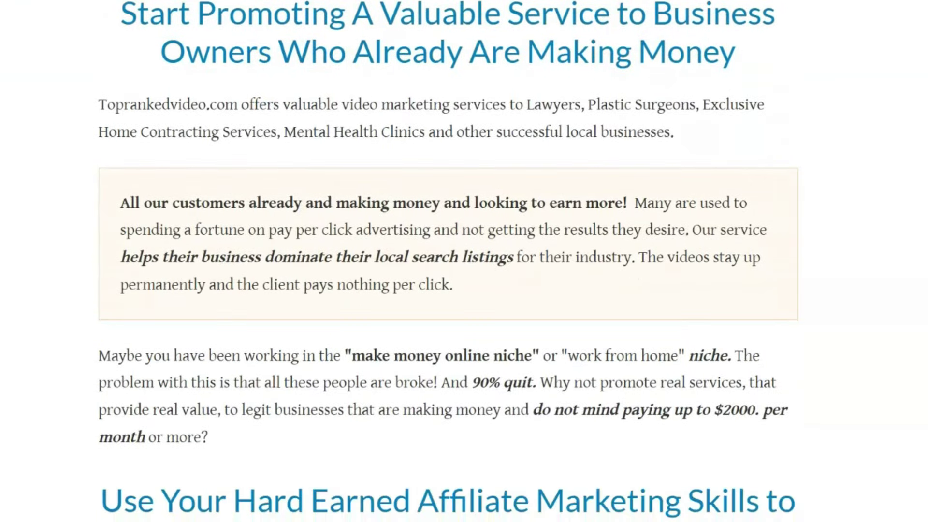
{"action": "scroll", "coordinate": [448, 262], "scroll_direction": "down", "scroll_amount": 2}
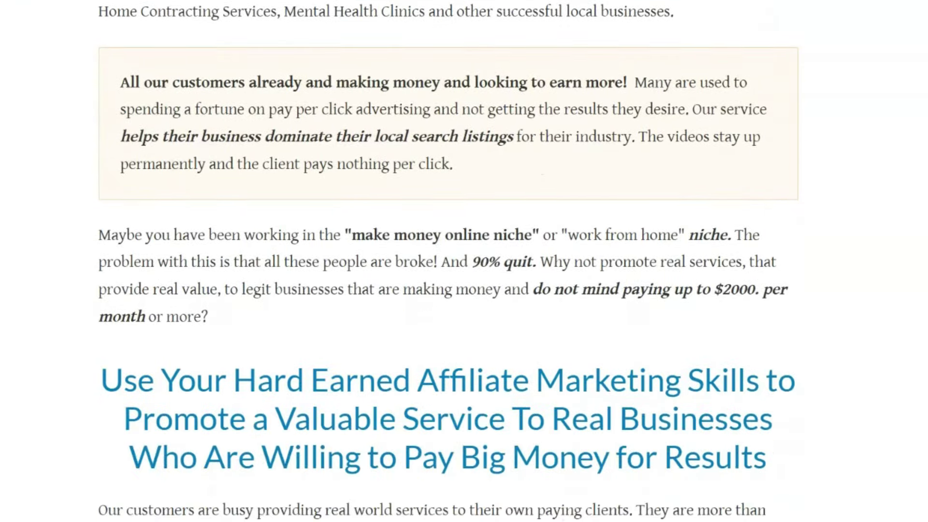
{"action": "scroll", "coordinate": [448, 261], "scroll_direction": "down", "scroll_amount": 3}
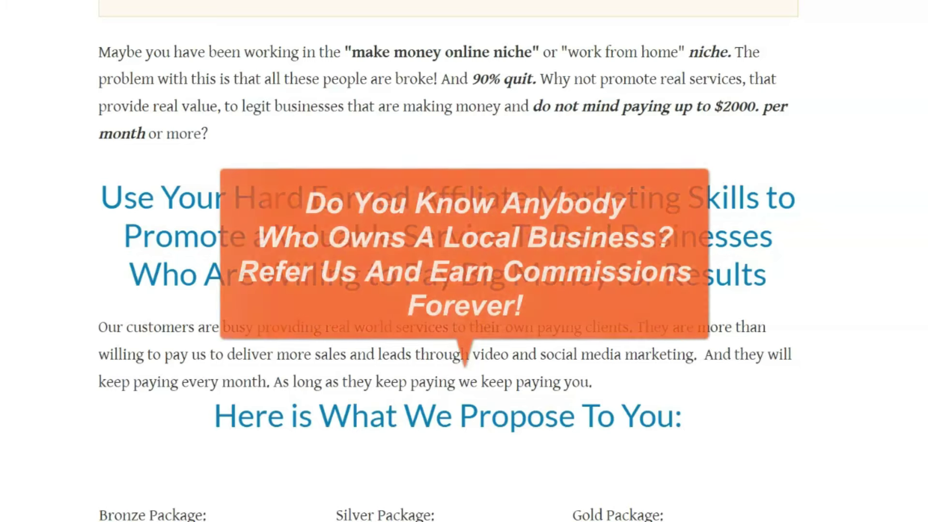
{"action": "scroll", "coordinate": [464, 261], "scroll_direction": "up", "scroll_amount": 10}
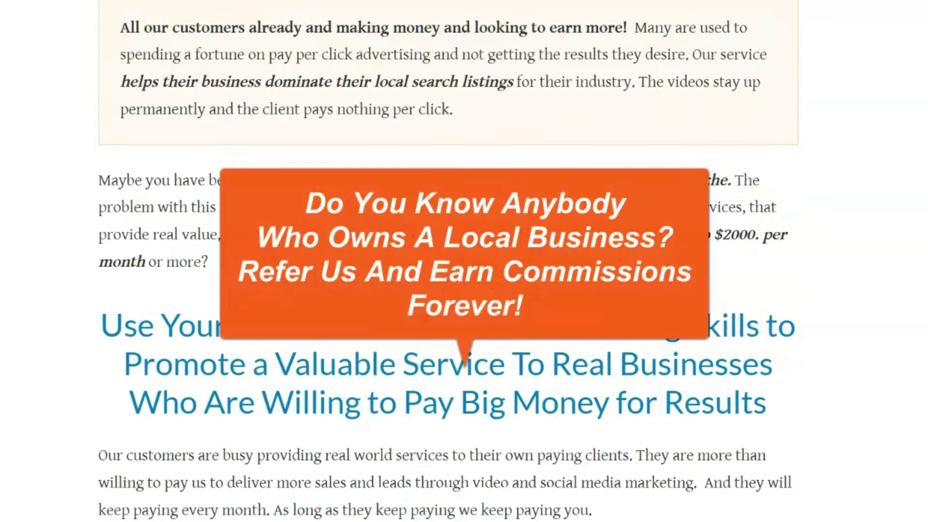